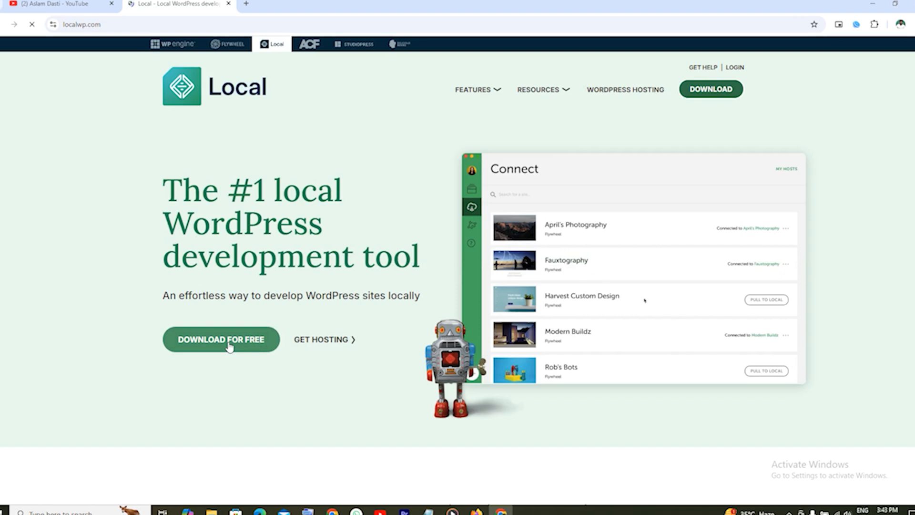
On the Local download form, choose Windows and enter the first and last name.
left_click(711, 90)
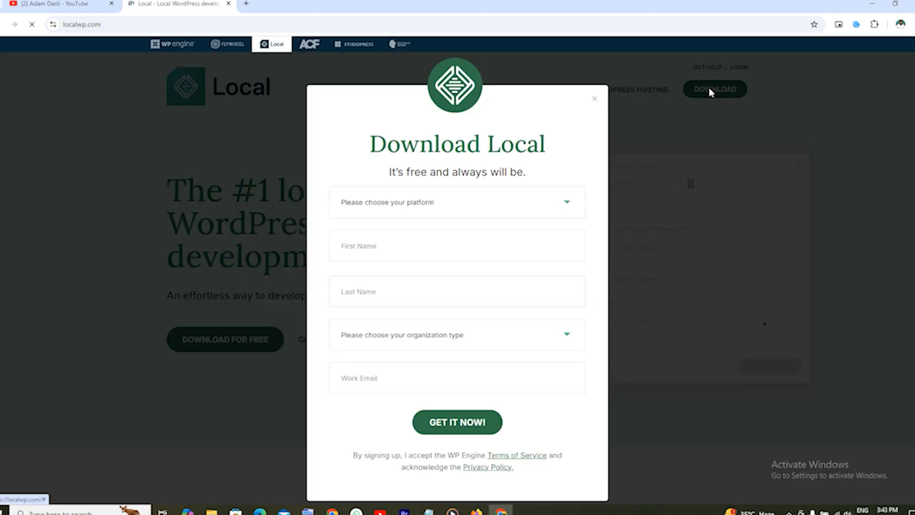
left_click(403, 206)
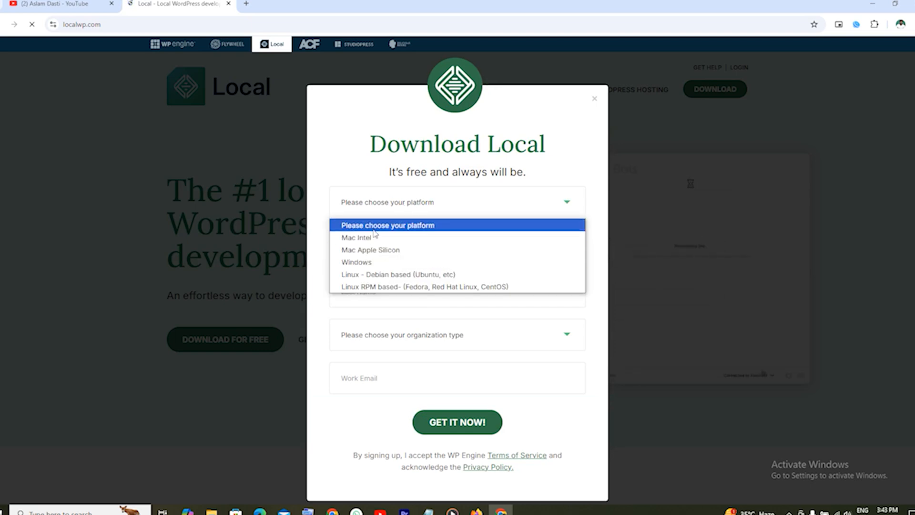
left_click(359, 263)
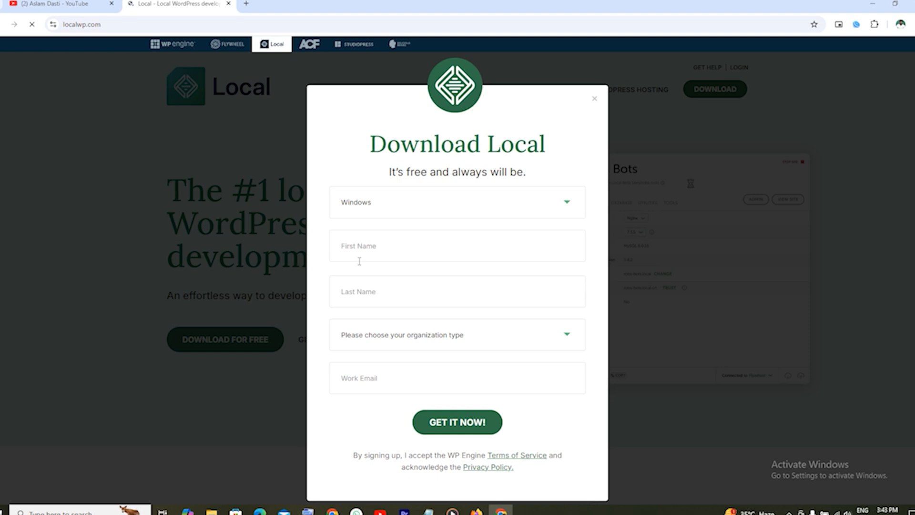
left_click(388, 247)
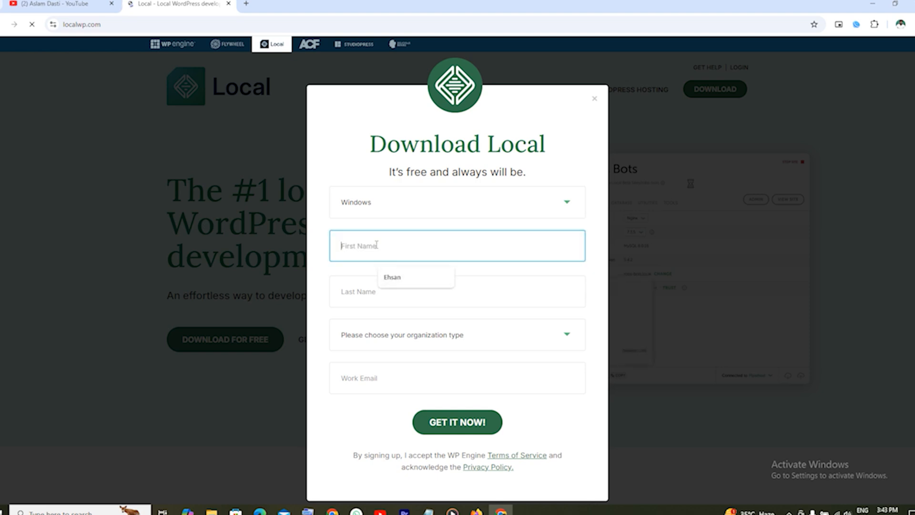
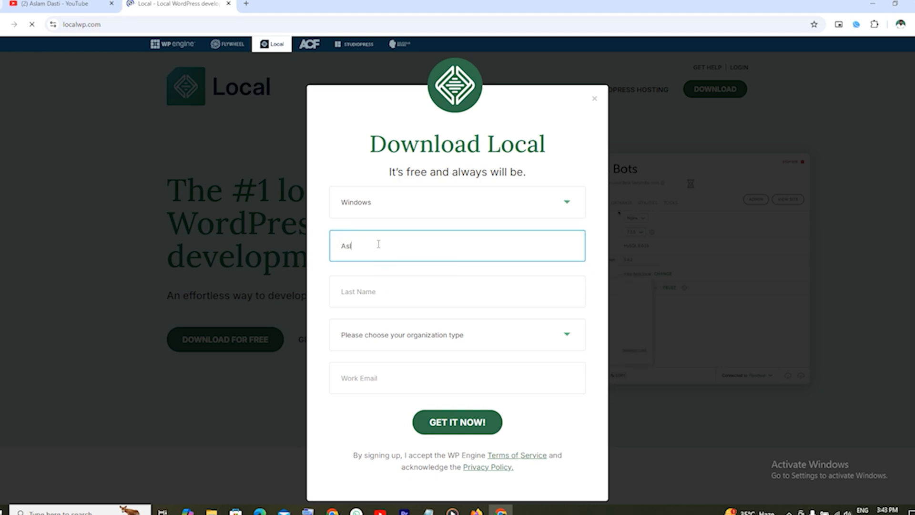
left_click(380, 286)
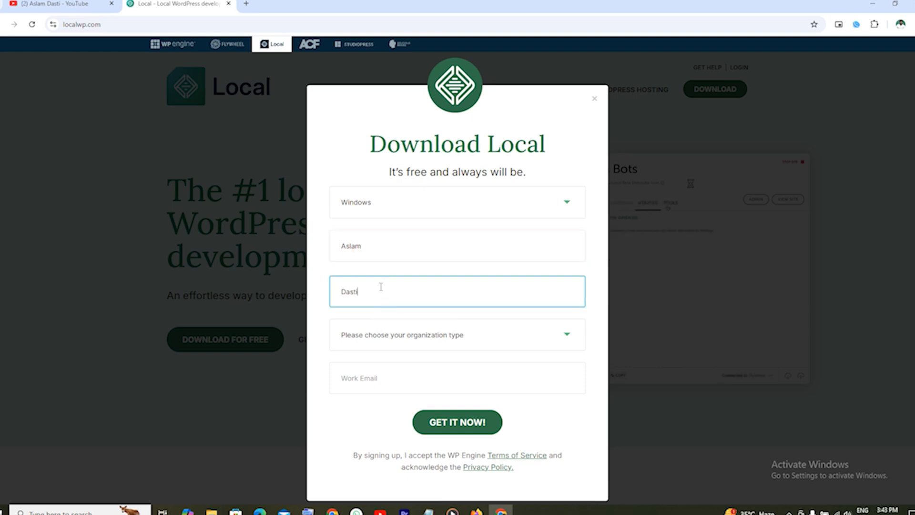
Select Independent Freelancer/Consultant, autofill the work e-mail, and submit with GET IT NOW!
left_click(389, 335)
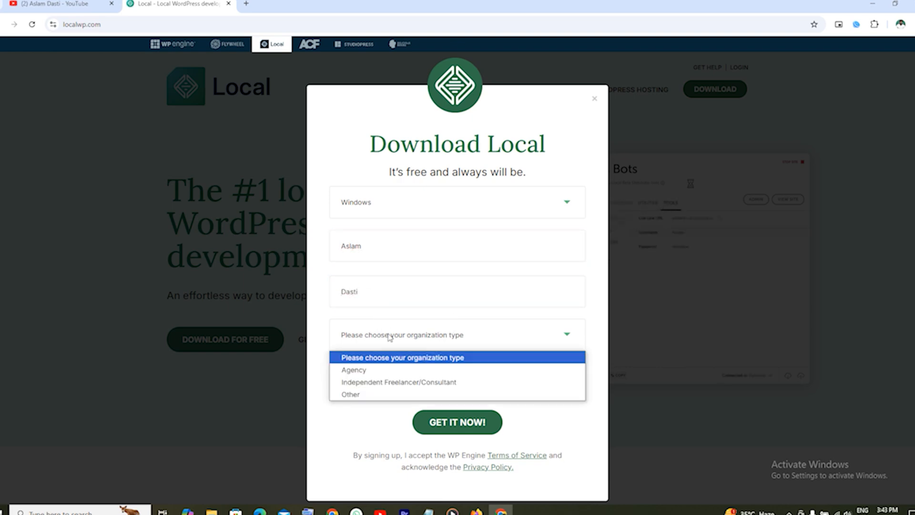
left_click(392, 382)
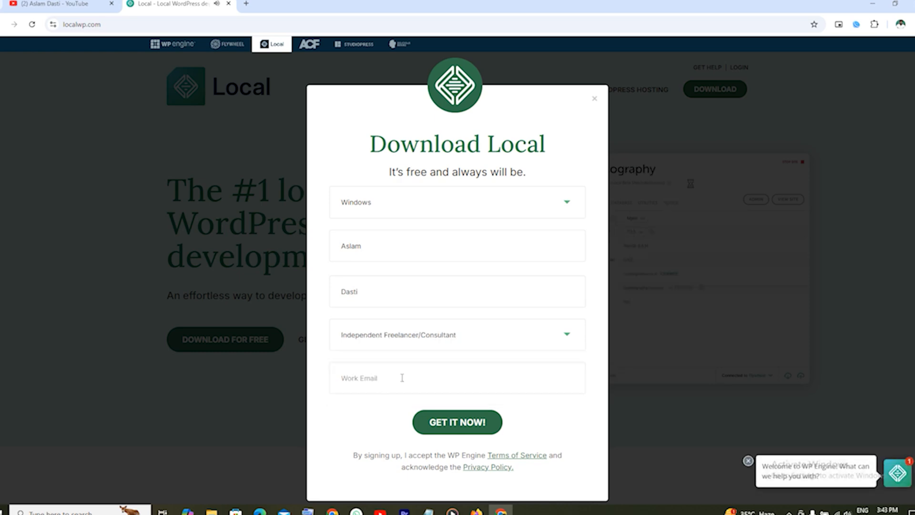
left_click(390, 382)
left_click(406, 410)
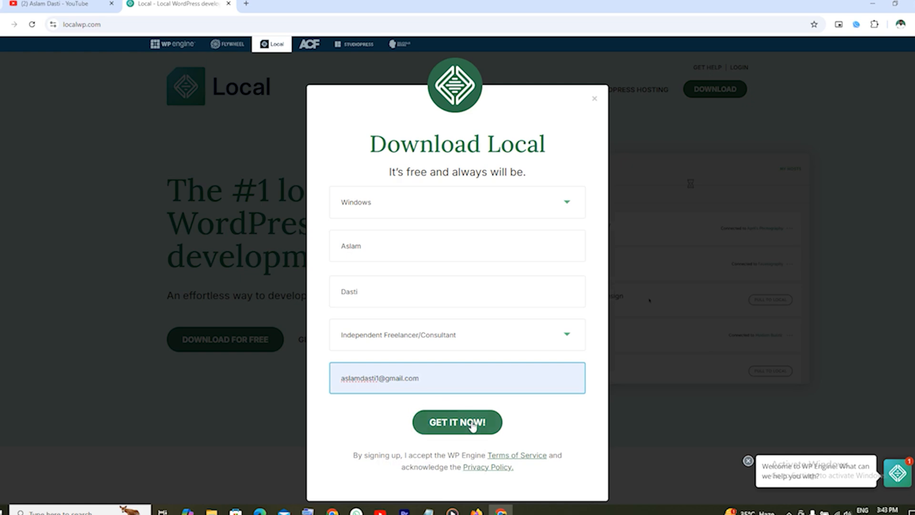
left_click(455, 427)
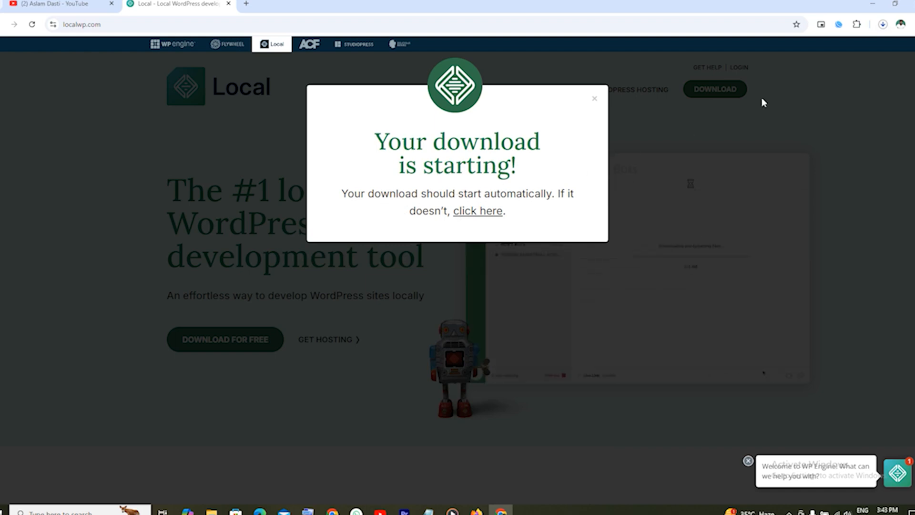
Verify local-9.1.0-windows.exe finished downloading, then close the downloads list and the download notice.
left_click(883, 25)
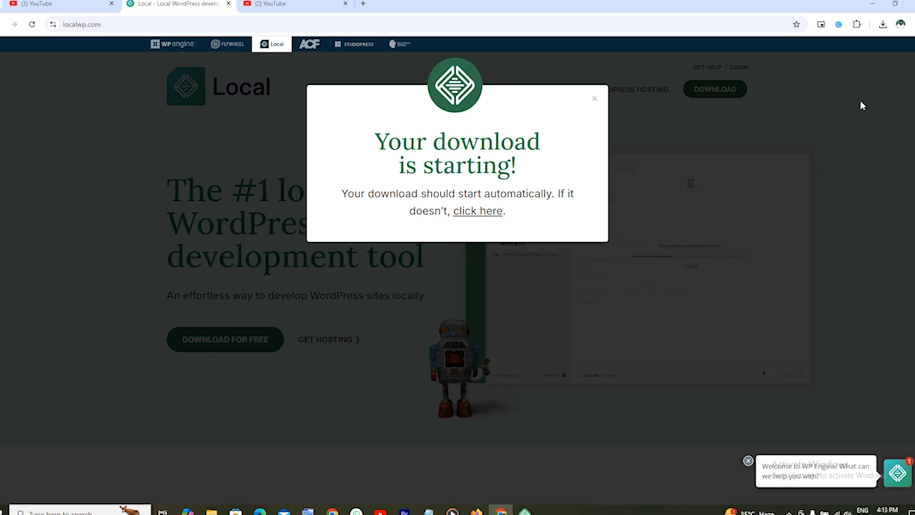
left_click(882, 24)
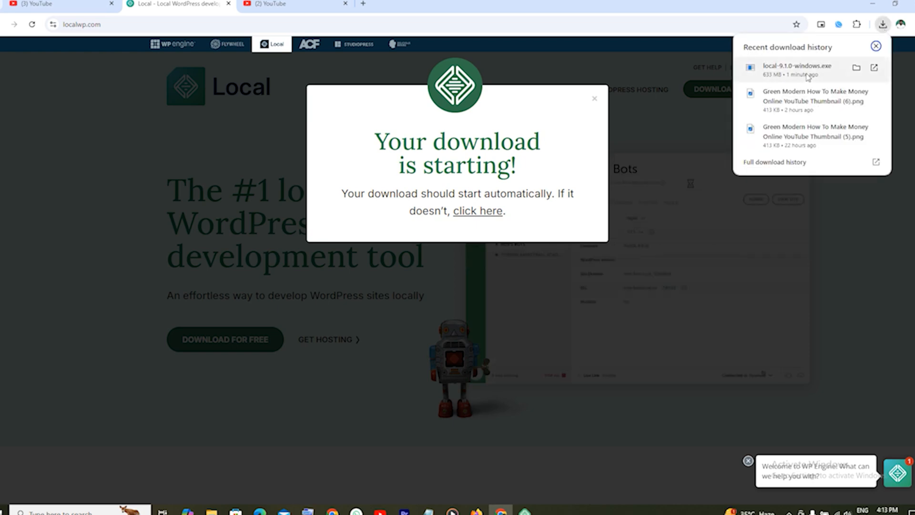
left_click(696, 45)
left_click(696, 45)
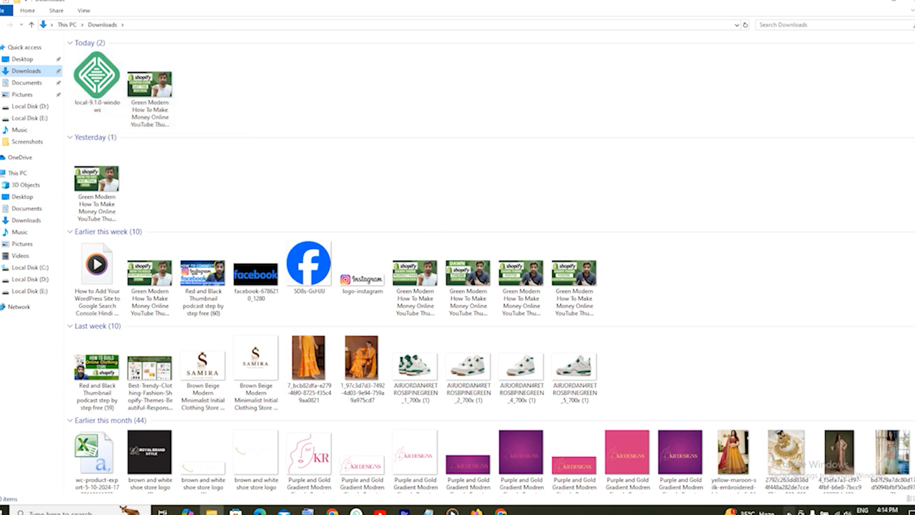
Launch the local-9.1.0-windows installer from the Downloads folder.
double_click(97, 88)
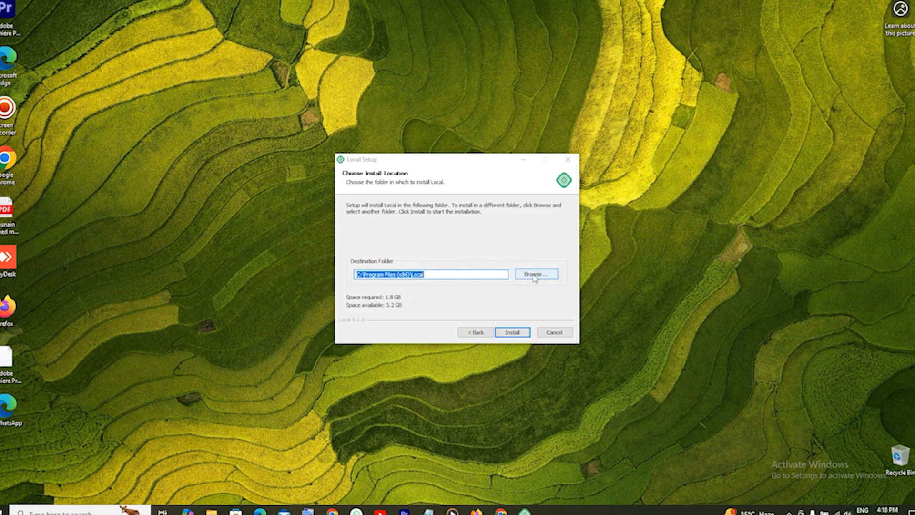
Install Local to C:\Program Files (x86)\Local and finish with Run Local checked.
left_click(513, 334)
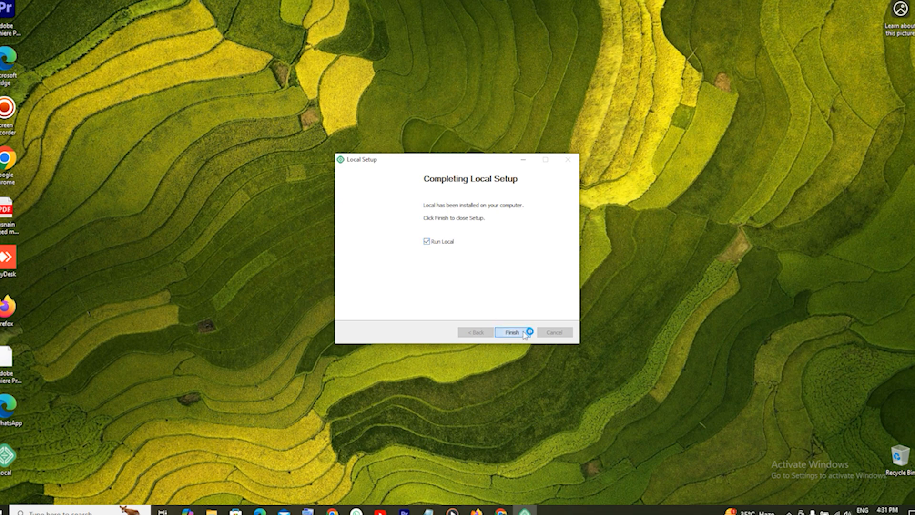
left_click(506, 334)
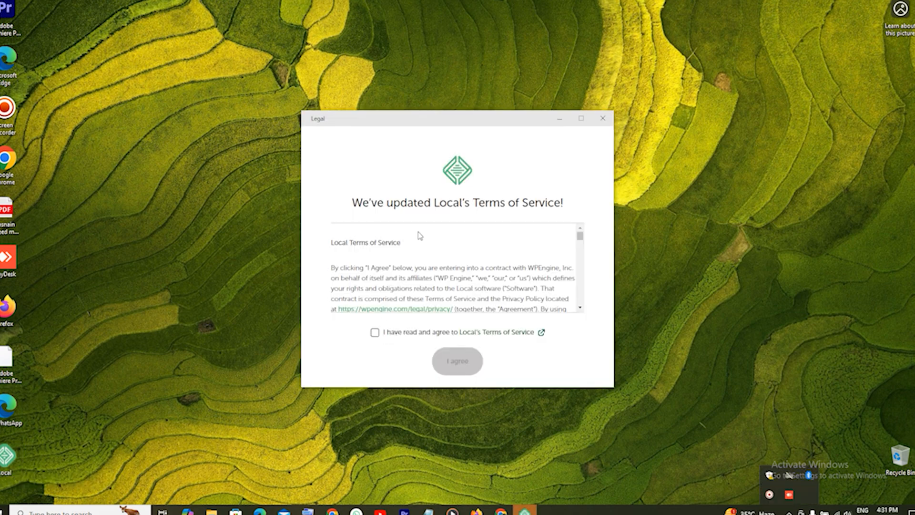
Agree to Local's Terms of Service and open the free account page in Google Chrome.
left_click(375, 333)
left_click(455, 362)
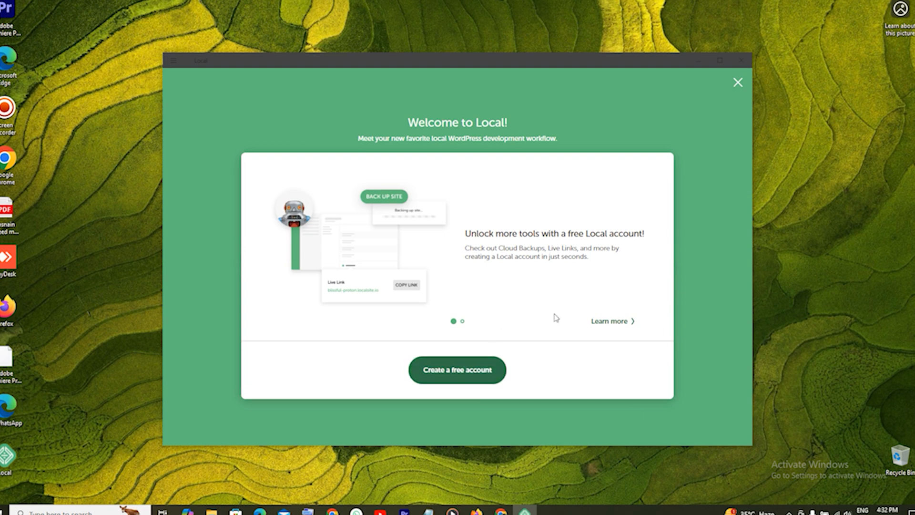
left_click(470, 371)
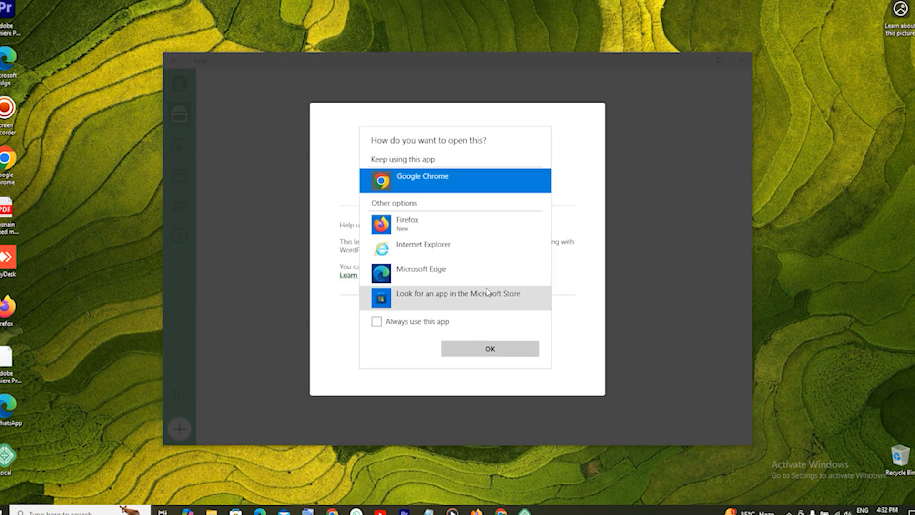
left_click(491, 349)
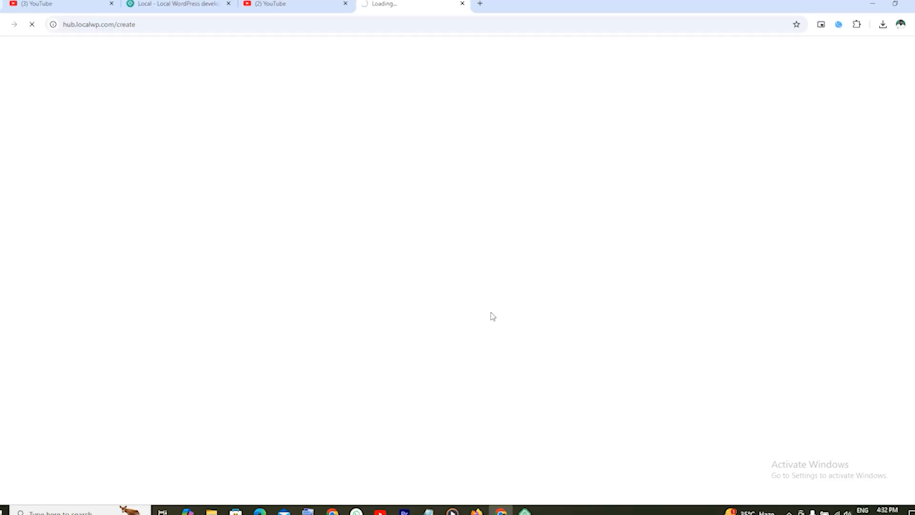
Back in Local, decline both error reporting and usage reporting.
mouse_move(525, 511)
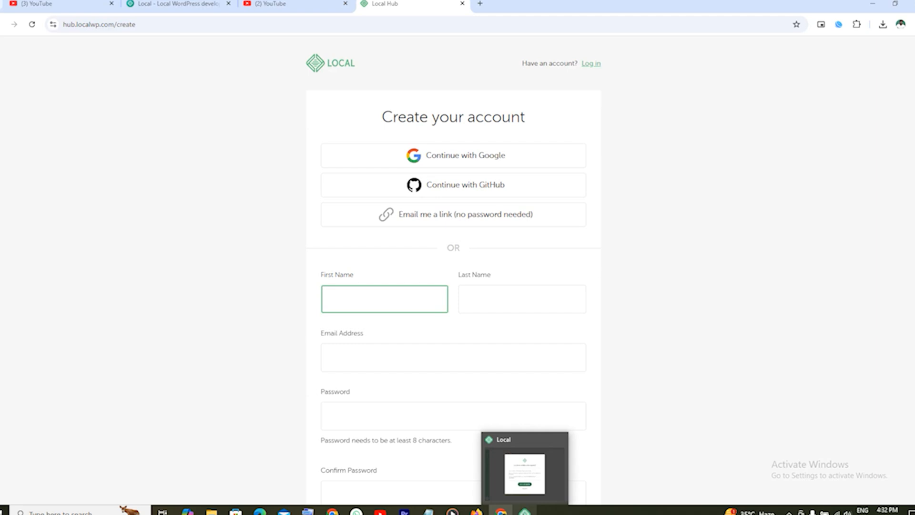
left_click(524, 510)
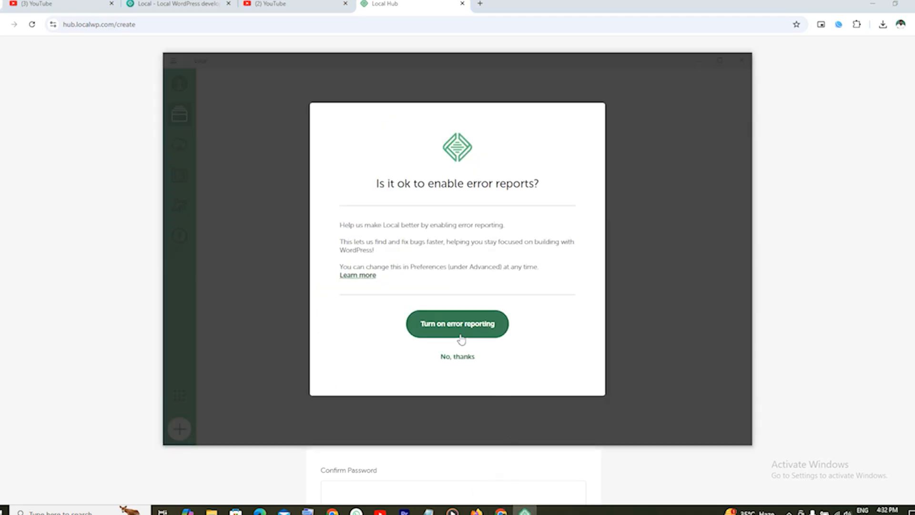
left_click(459, 357)
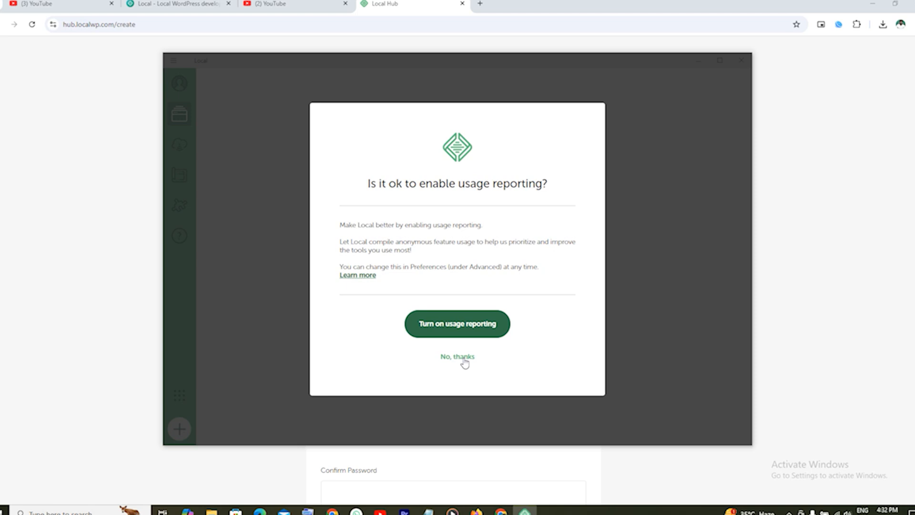
left_click(460, 359)
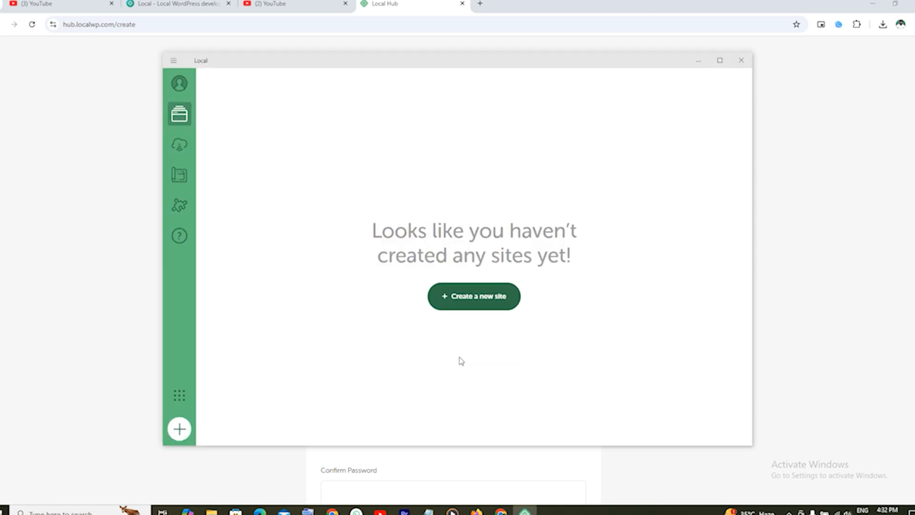
Begin a new site with the Create a new site option and continue to naming.
left_click(482, 296)
left_click(479, 298)
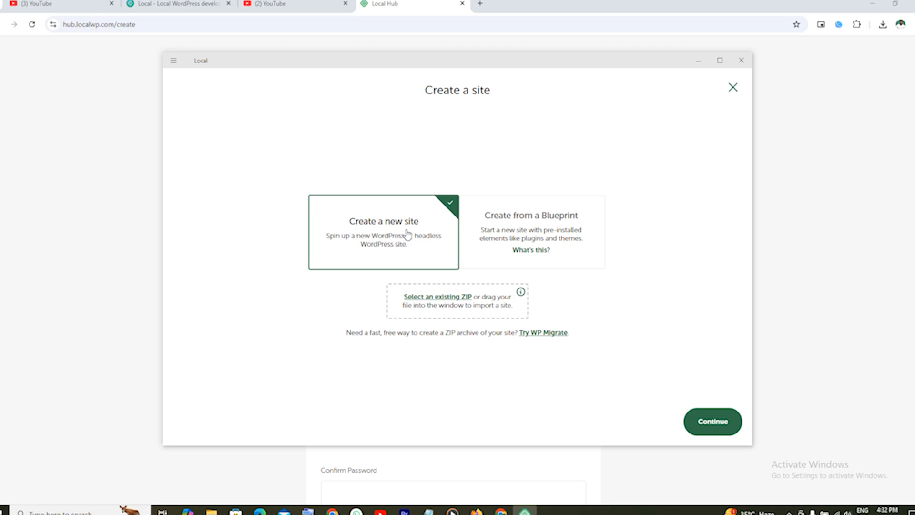
left_click(720, 425)
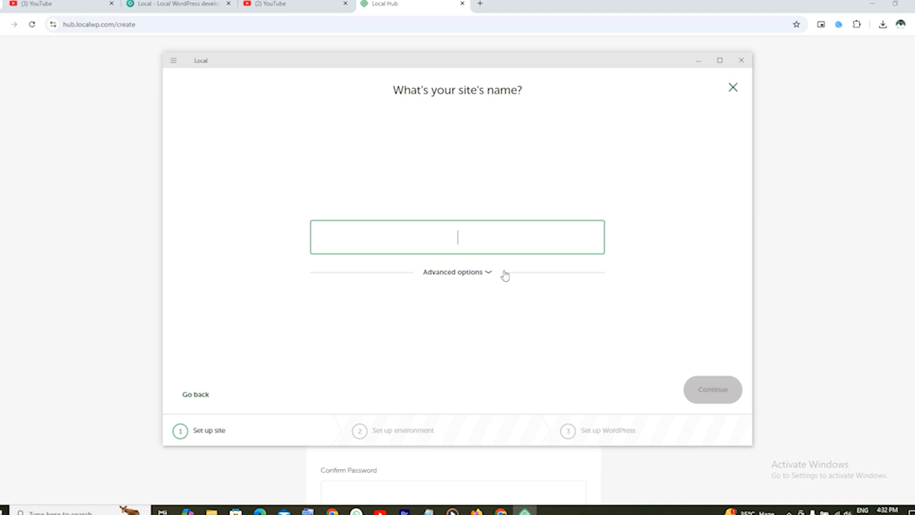
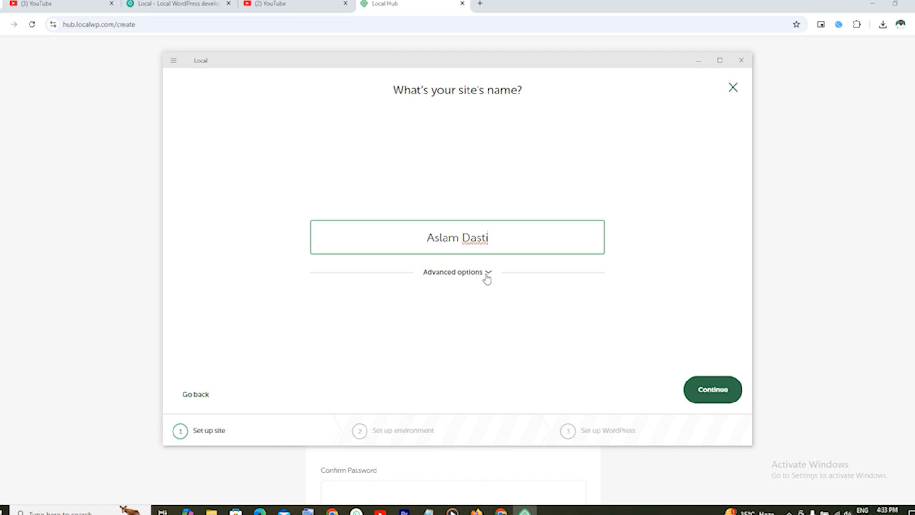
Enter the site name, review its local domain and path under Advanced options, and continue.
left_click(486, 273)
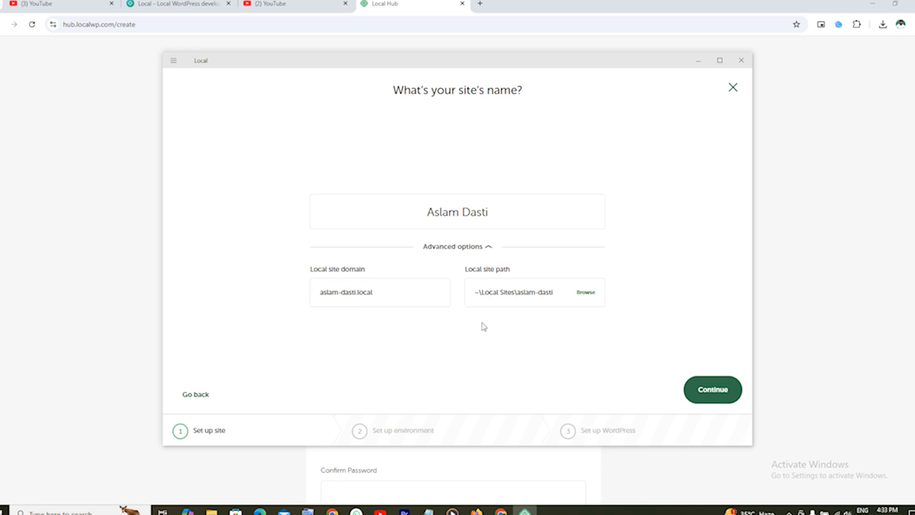
left_click(714, 399)
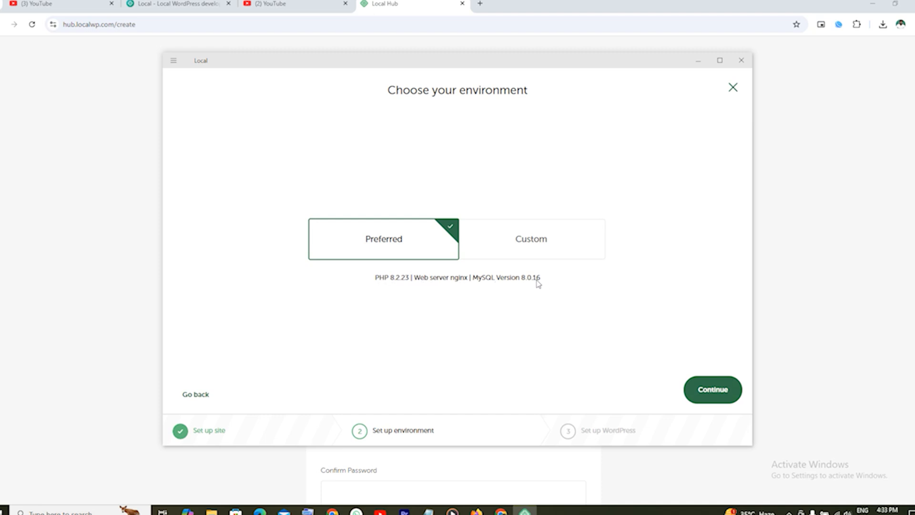
Browse Custom PHP, web server and database options, then keep Preferred (PHP 8.2.23, nginx, MySQL 8.0.16).
left_click(546, 245)
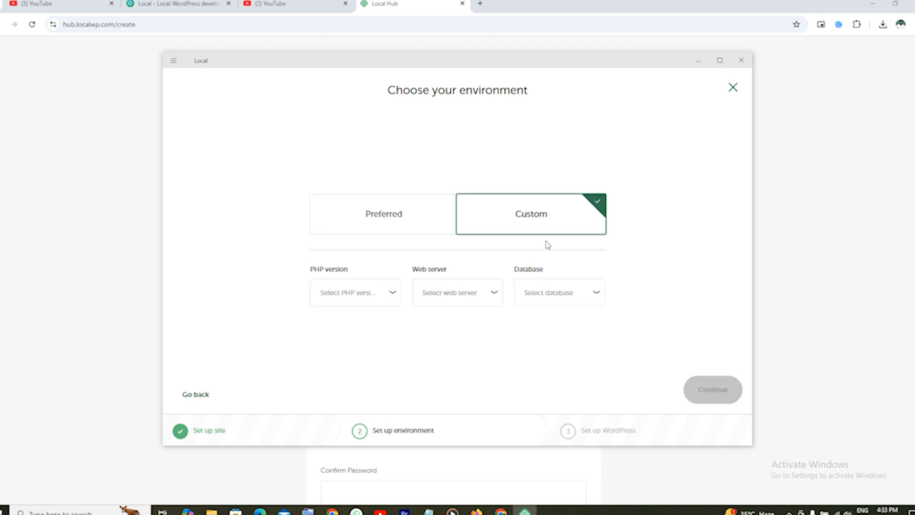
left_click(388, 300)
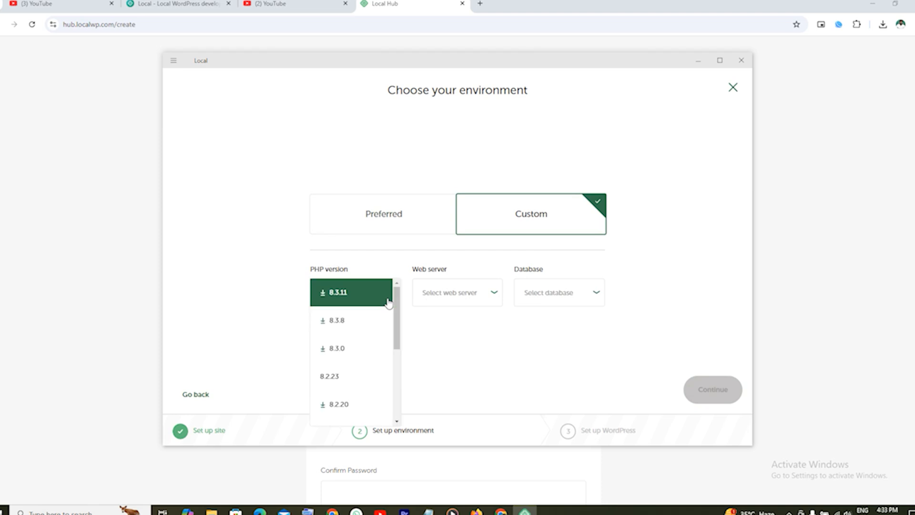
left_click(482, 301)
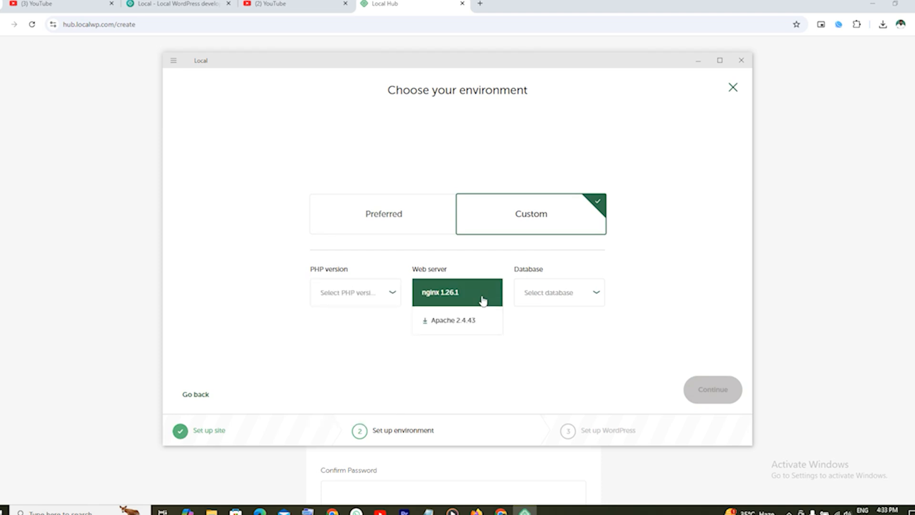
left_click(554, 305)
left_click(464, 343)
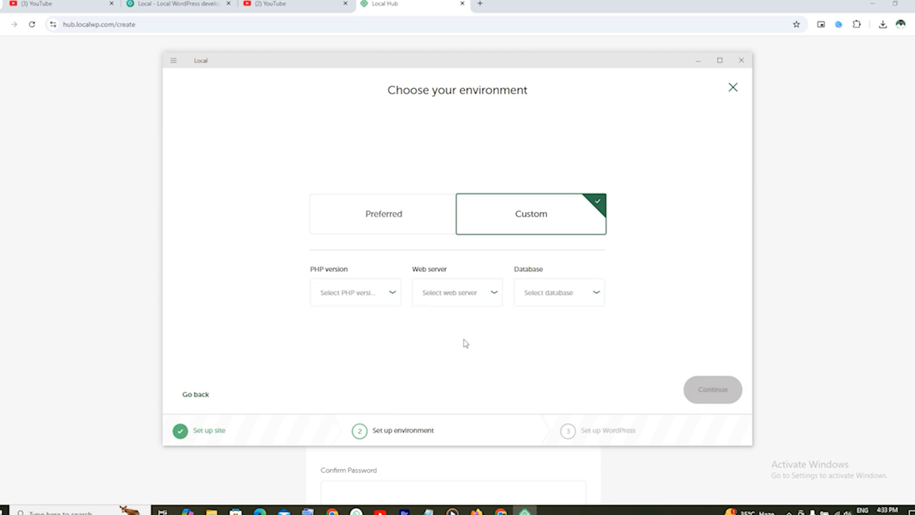
left_click(388, 222)
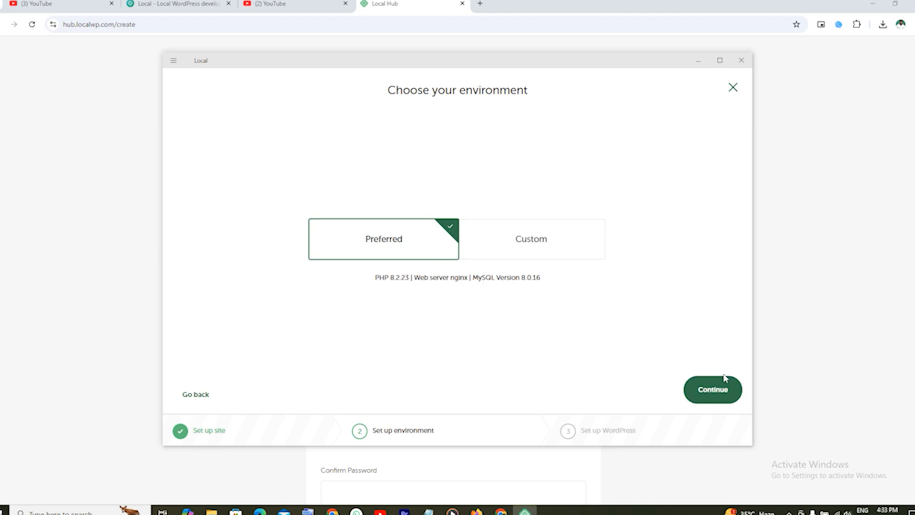
left_click(710, 397)
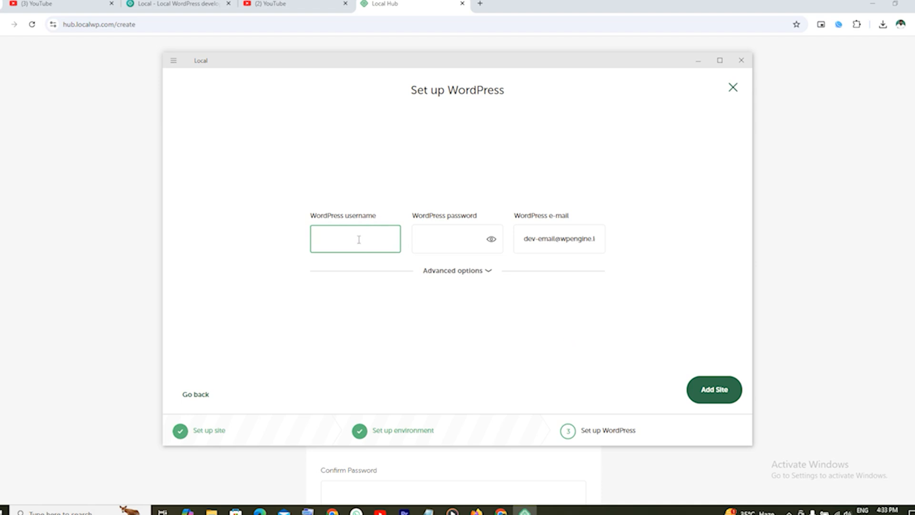
Enter the WordPress admin username, password and e-mail address, then add the site.
key("BackSpace")
key("BackSpace")
key("BackSpace")
left_click(442, 240)
type("•••••••")
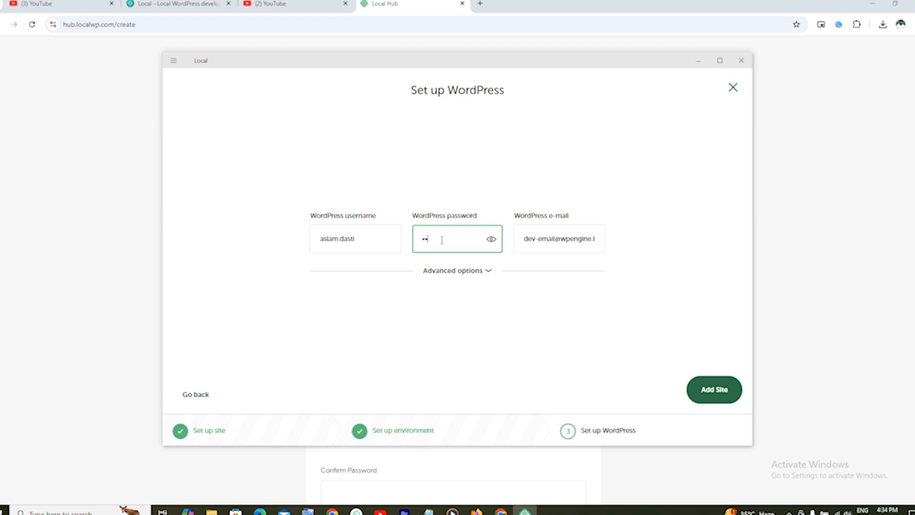
type("••••••")
left_click(562, 241)
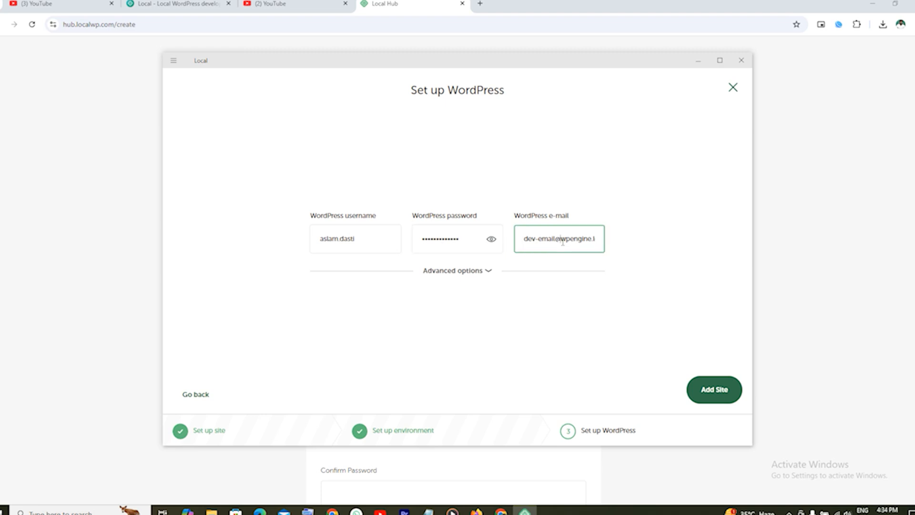
key("ctrl+a")
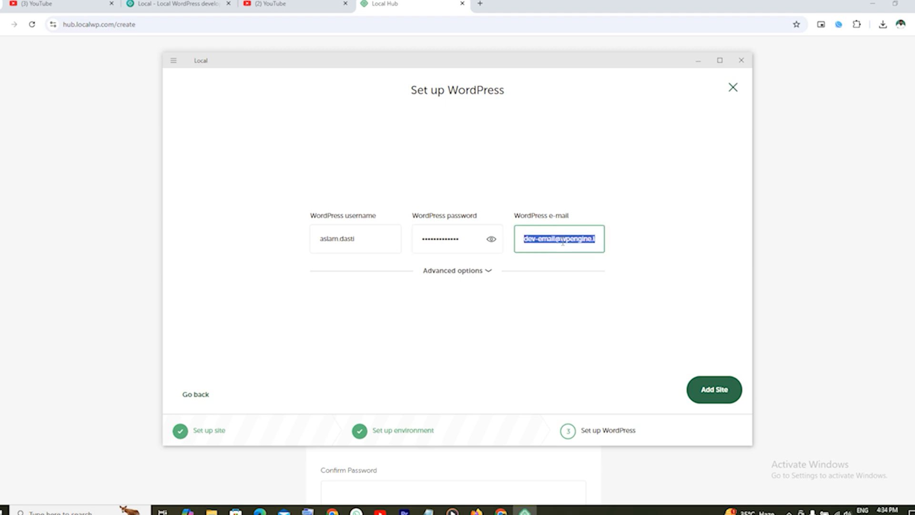
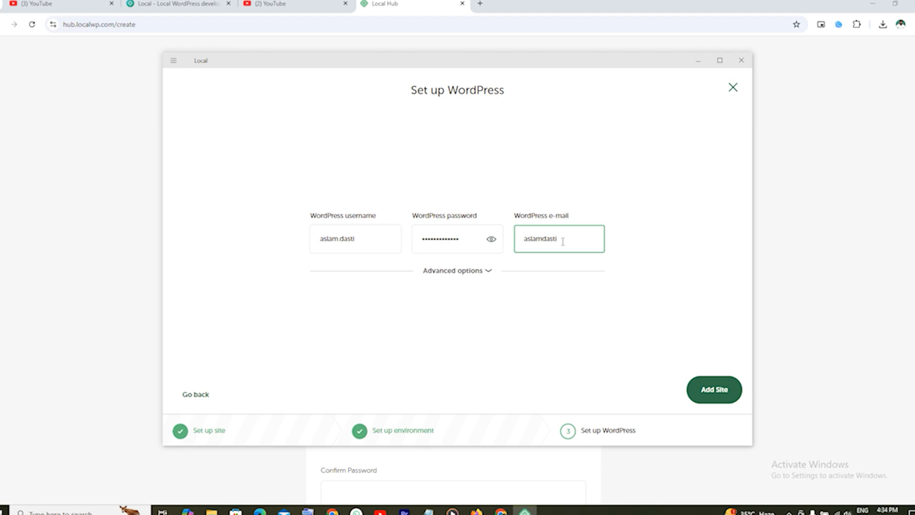
left_click(711, 392)
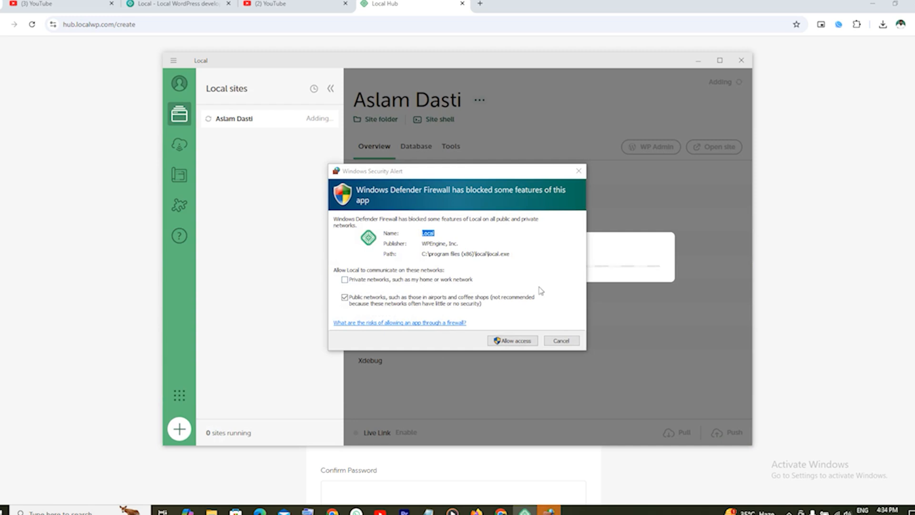
Allow Local, mailpit and nginx through the Windows Defender Firewall.
left_click(523, 341)
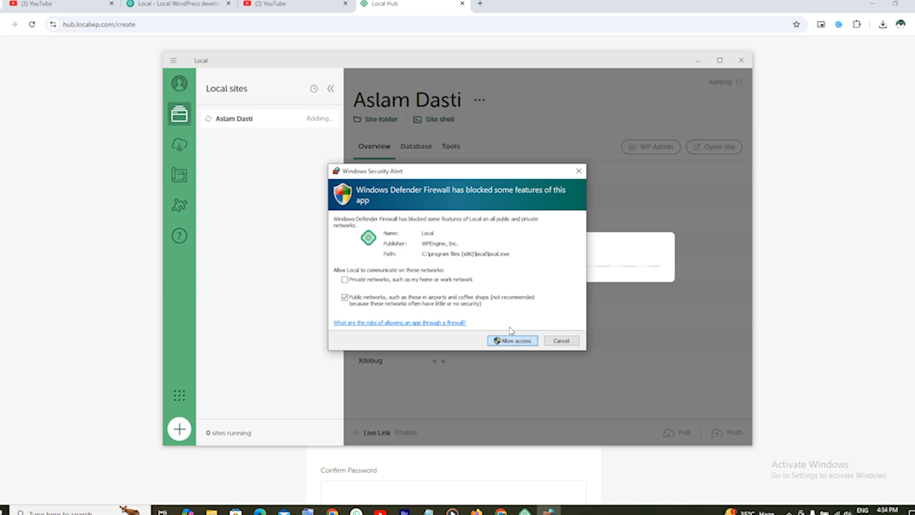
left_click(510, 339)
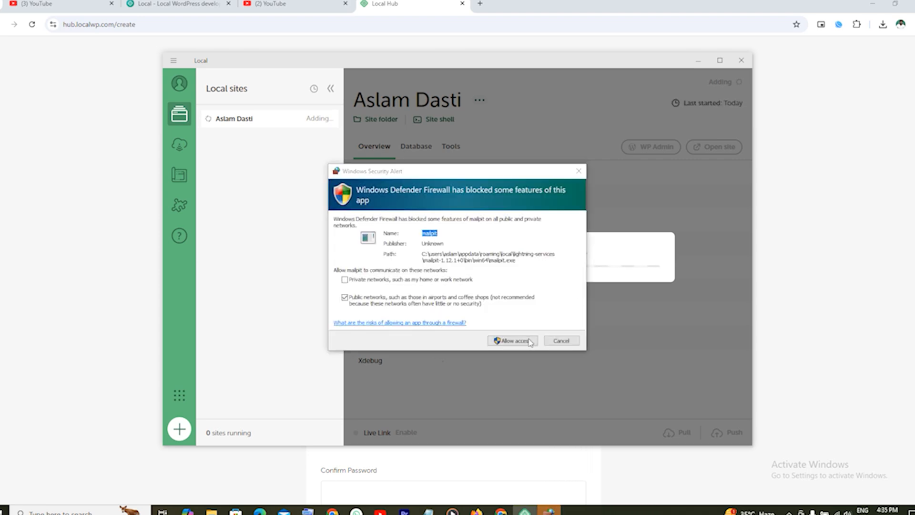
left_click(522, 340)
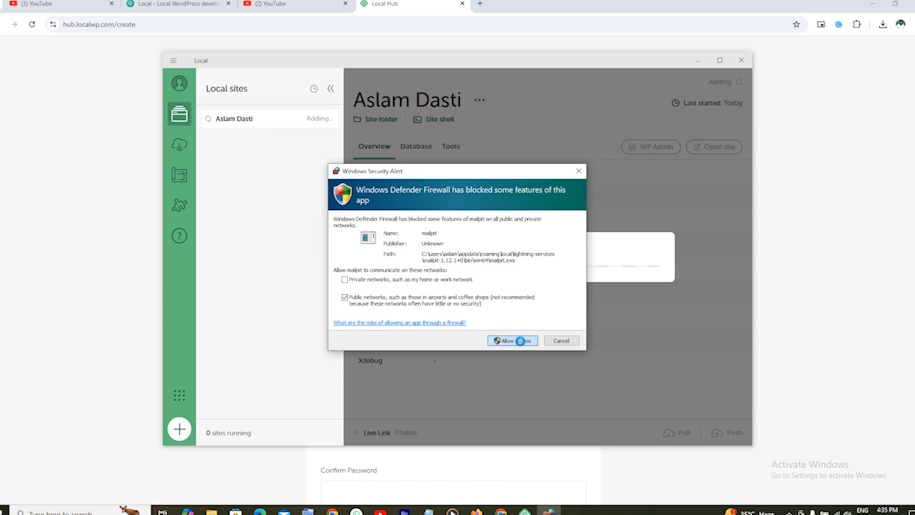
left_click(521, 341)
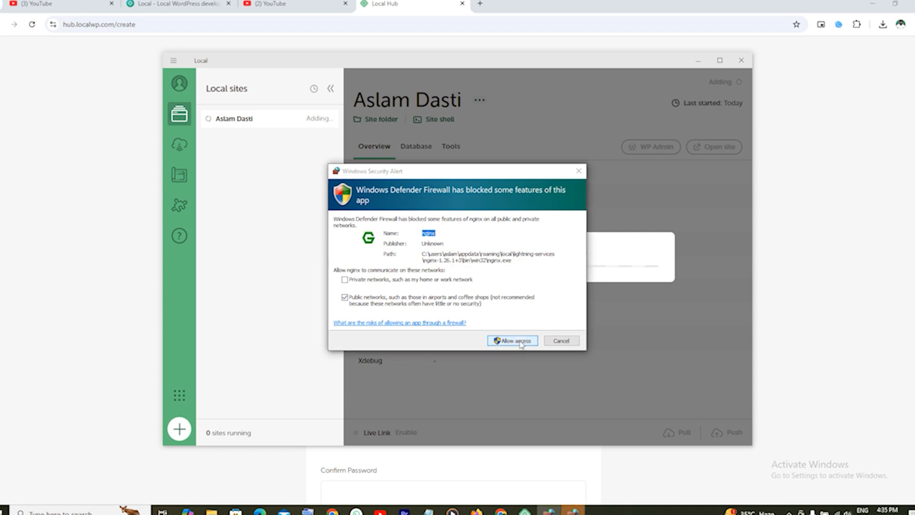
left_click(513, 341)
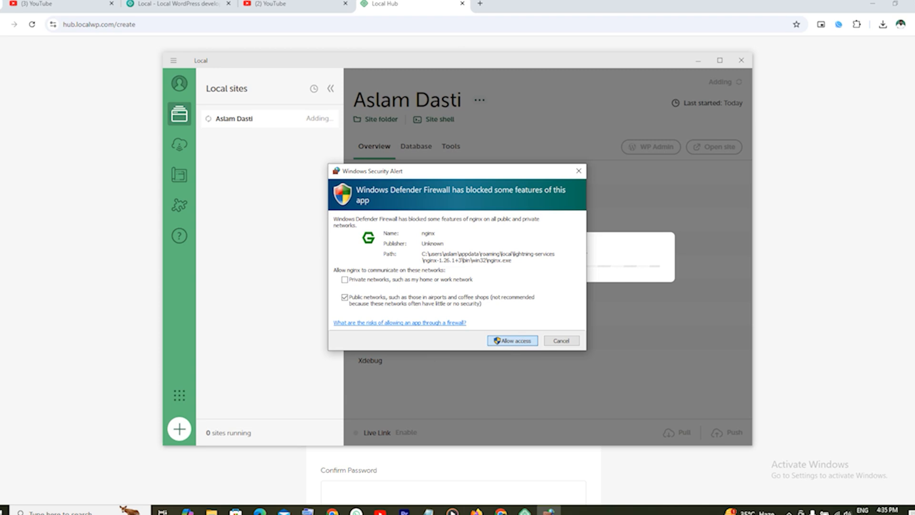
left_click(512, 340)
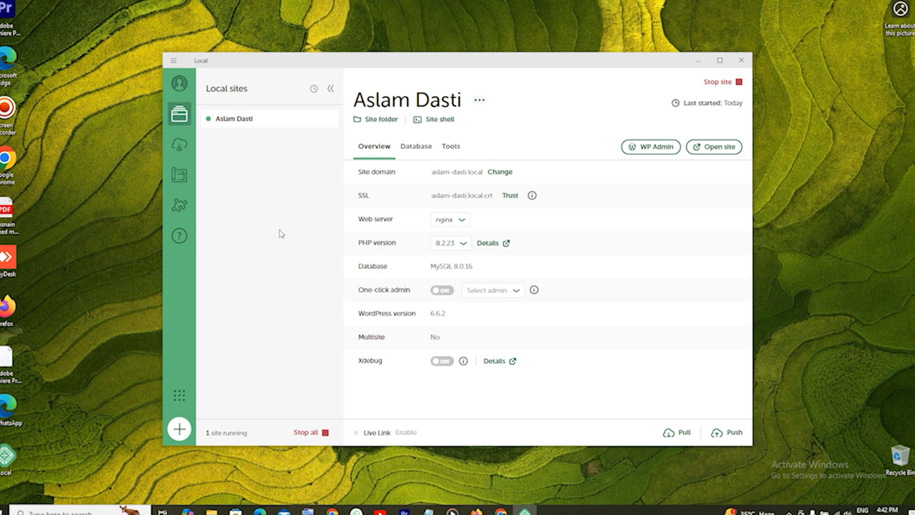
Look through Local's hosting Connect, Blueprints and Add-ons pages, including the installed add-ons list.
left_click(180, 149)
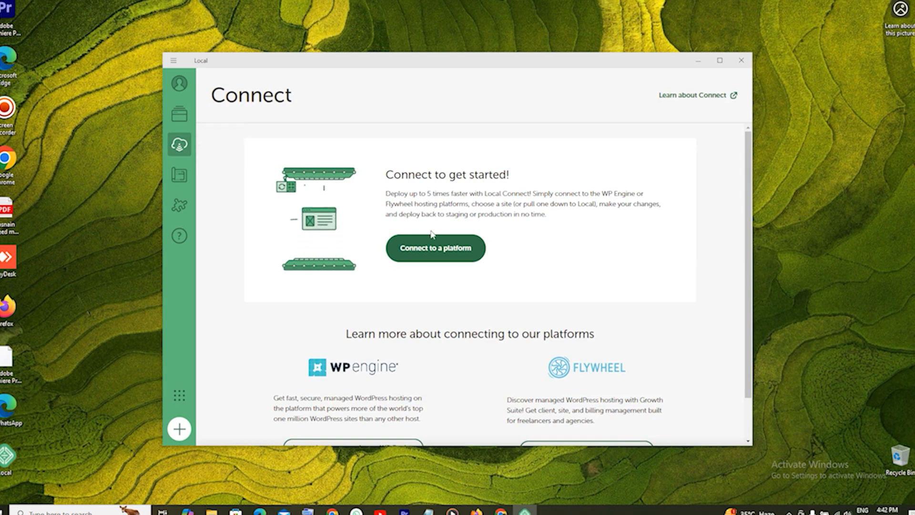
scroll(469, 286, "down", 1)
scroll(470, 284, "up", 1)
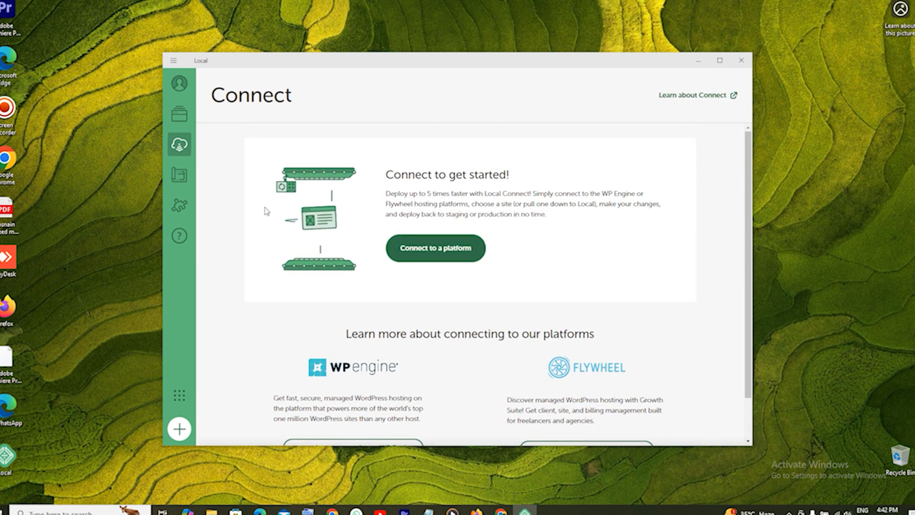
left_click(179, 177)
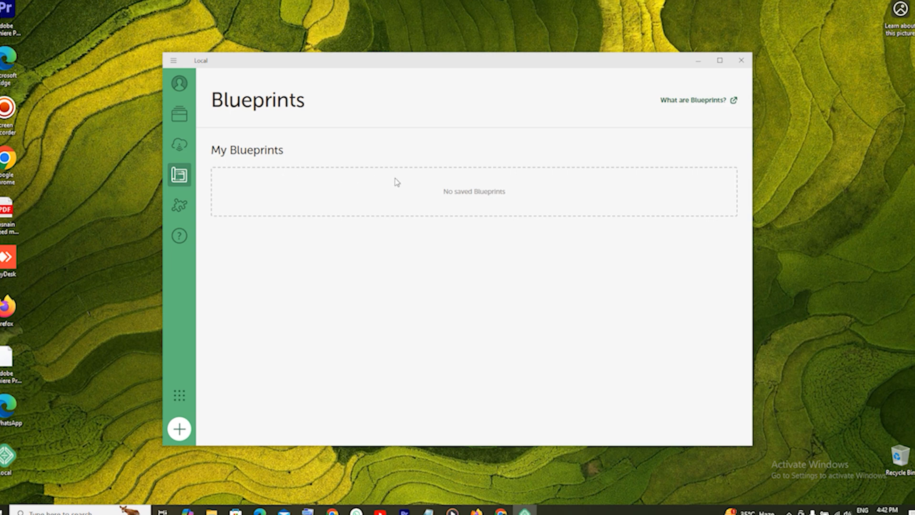
left_click(180, 206)
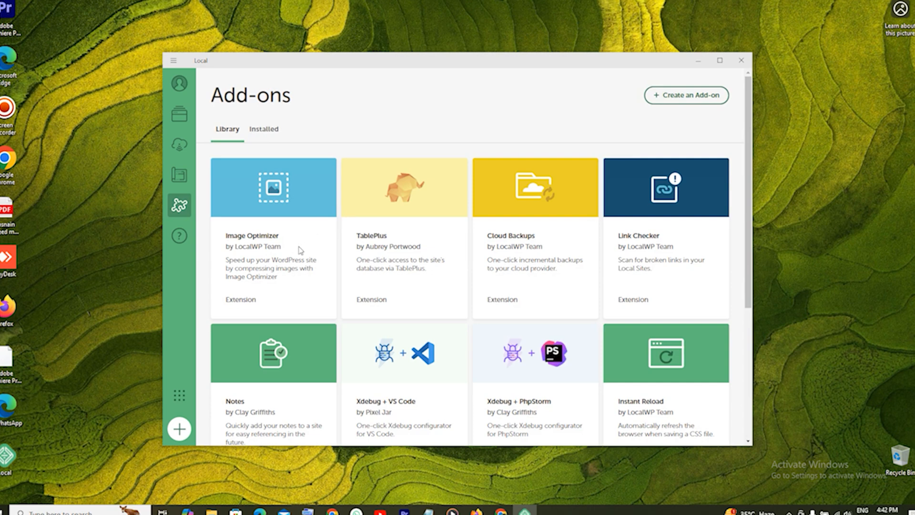
left_click(273, 131)
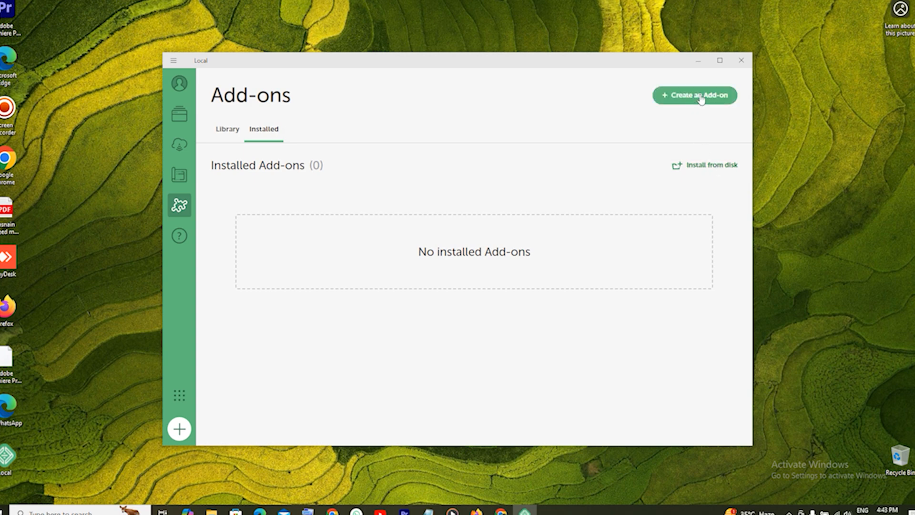
Check Help, glance at the More from WP Engine panel, then return to the sites list.
left_click(180, 237)
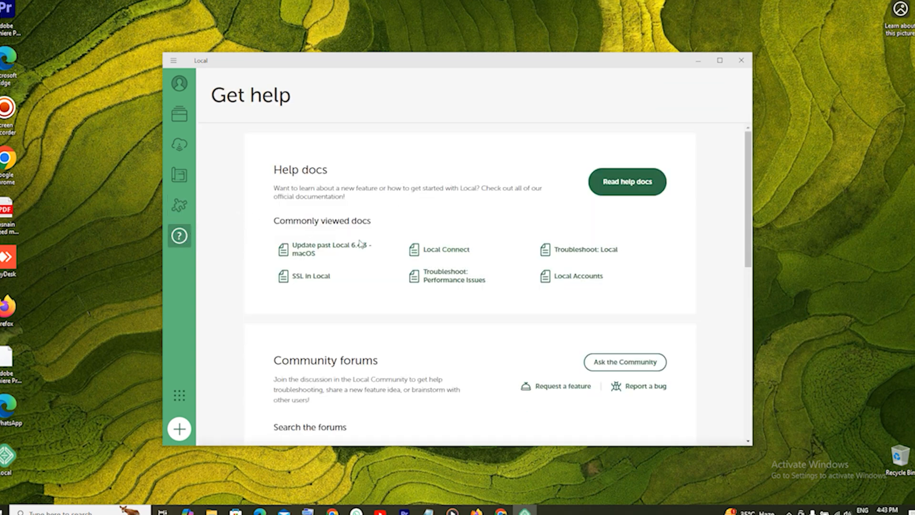
left_click(180, 396)
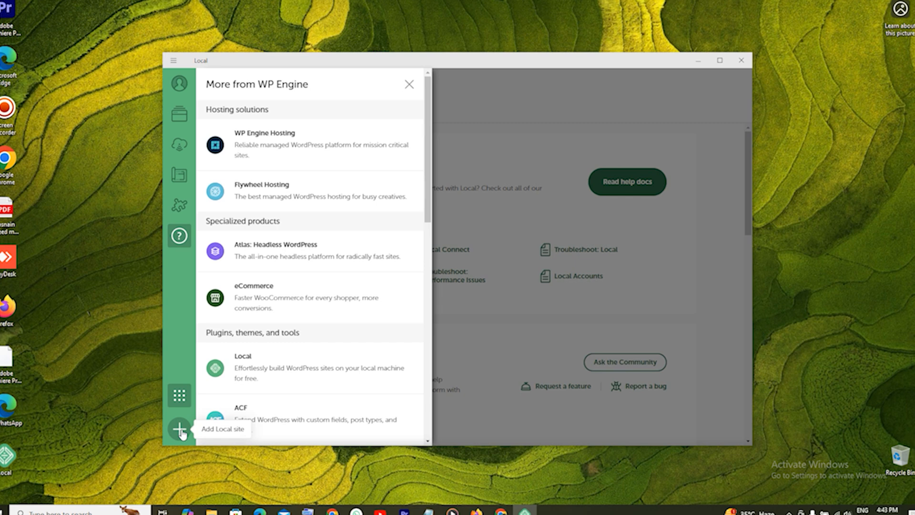
left_click(179, 84)
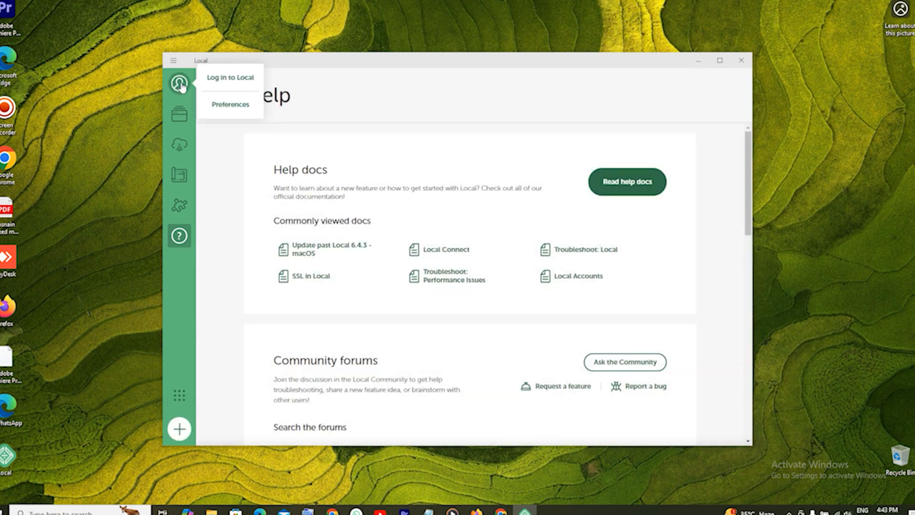
left_click(180, 115)
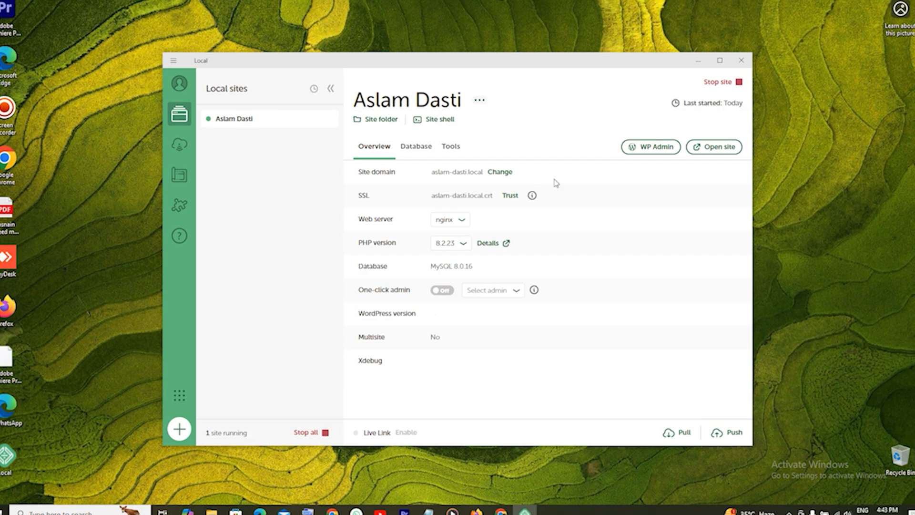
Open the site's homepage in Chrome, scroll through it, then switch to the Local Hub tab.
left_click(712, 150)
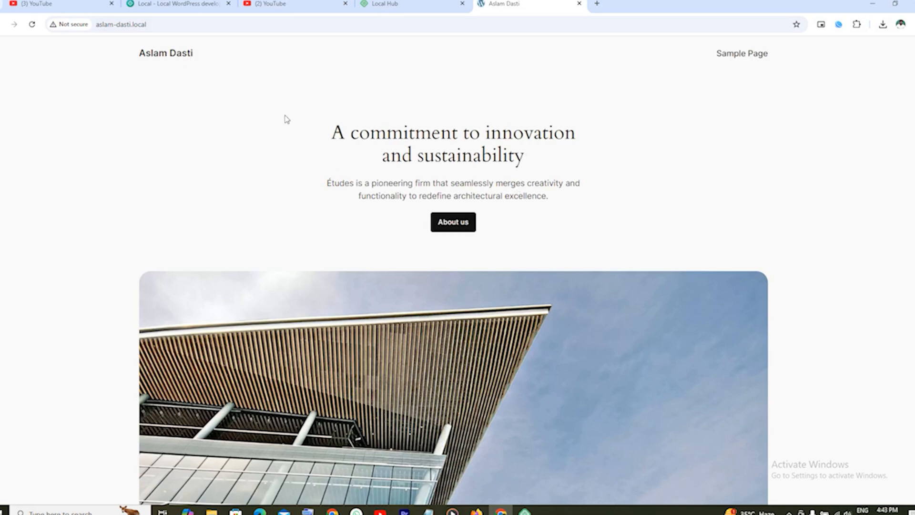
scroll(441, 146, "down", 20)
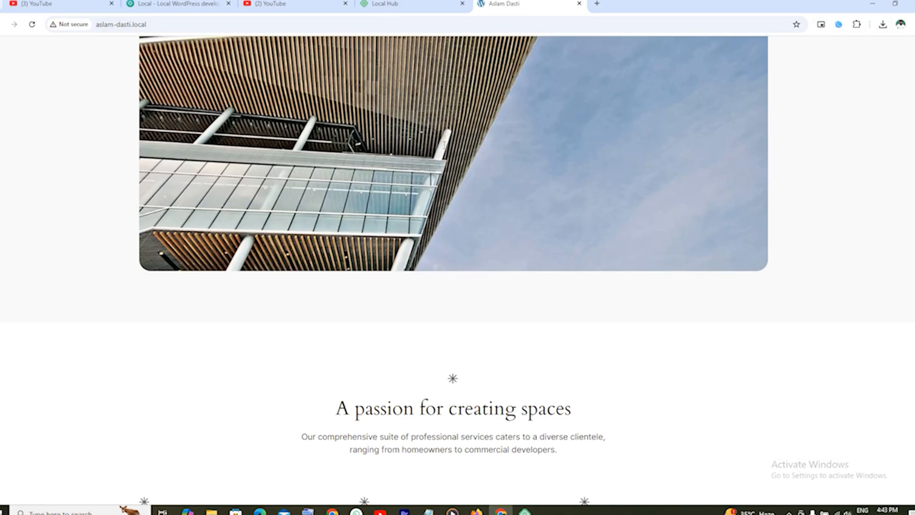
scroll(445, 145, "down", 20)
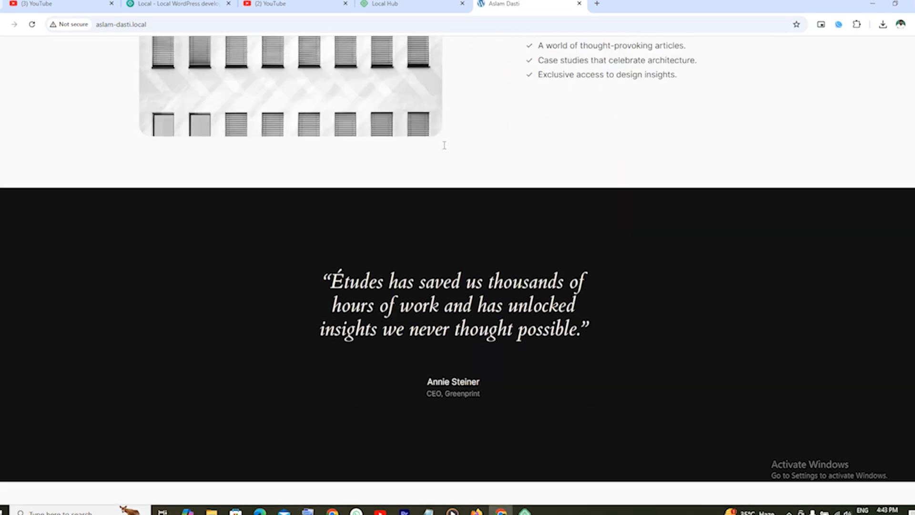
scroll(444, 145, "up", 8)
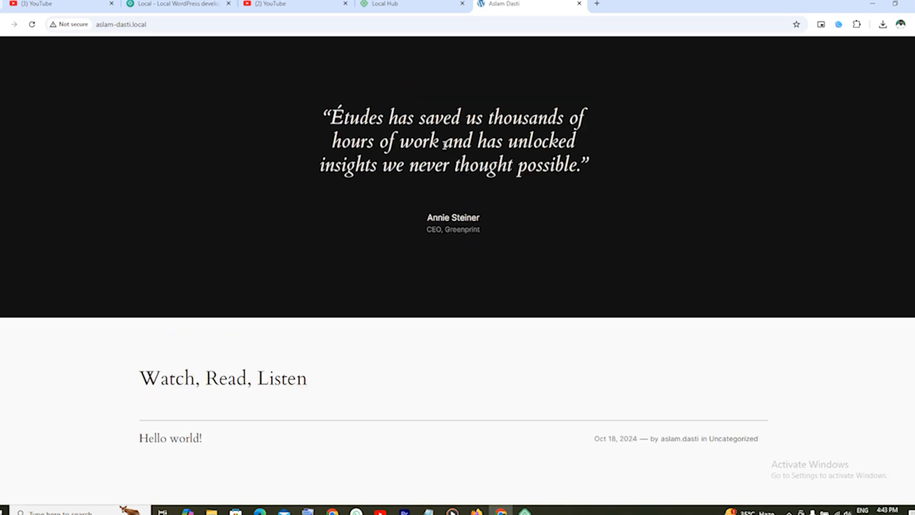
left_click(385, 4)
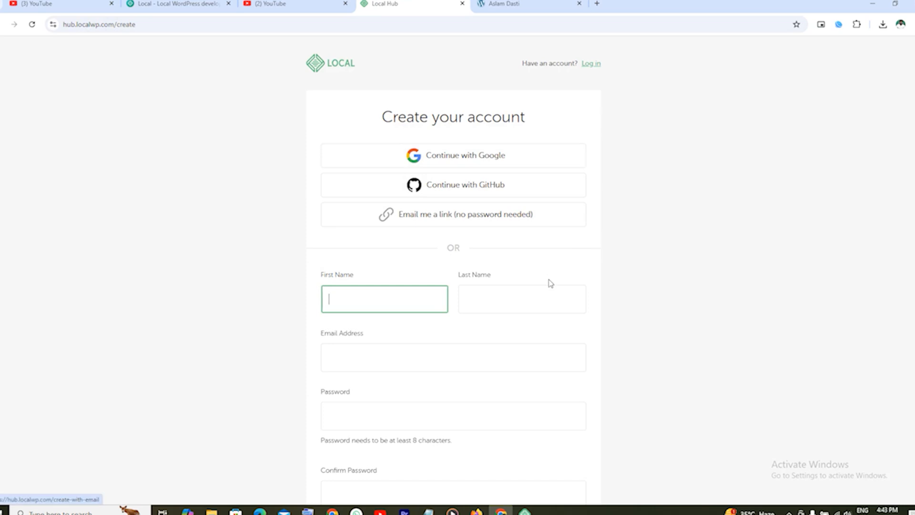
Log in to WP Admin from Local using the saved admin username and the account password.
left_click(524, 511)
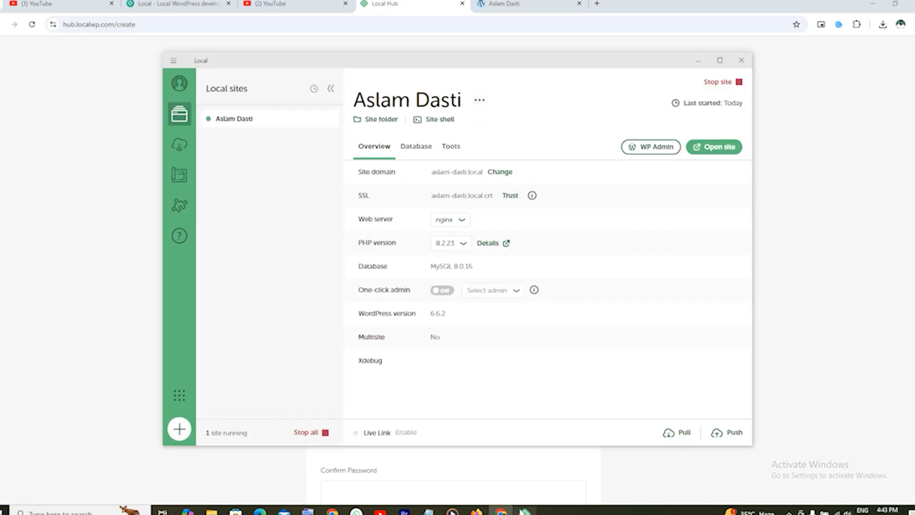
left_click(652, 148)
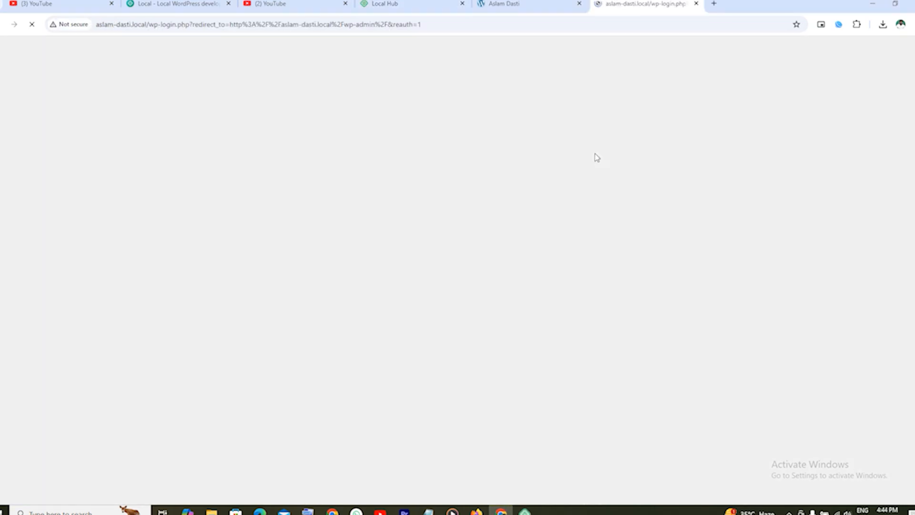
left_click(430, 170)
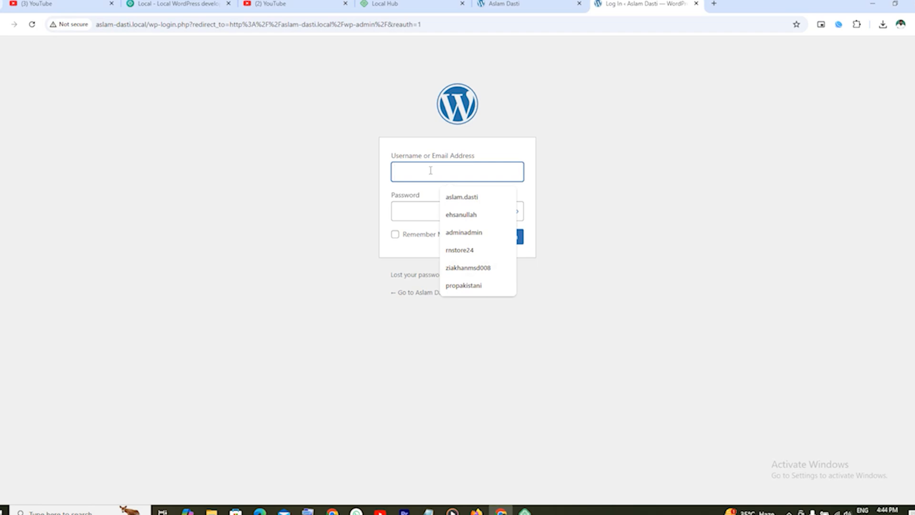
left_click(461, 197)
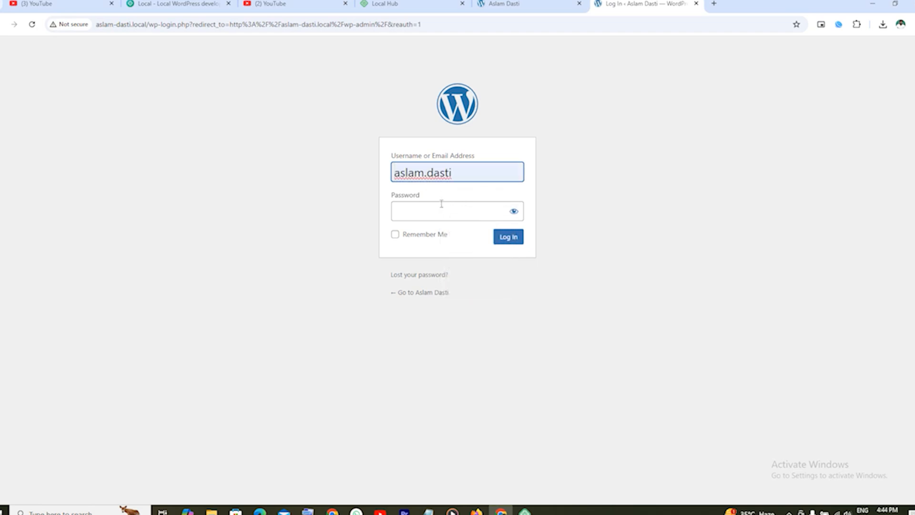
left_click(431, 213)
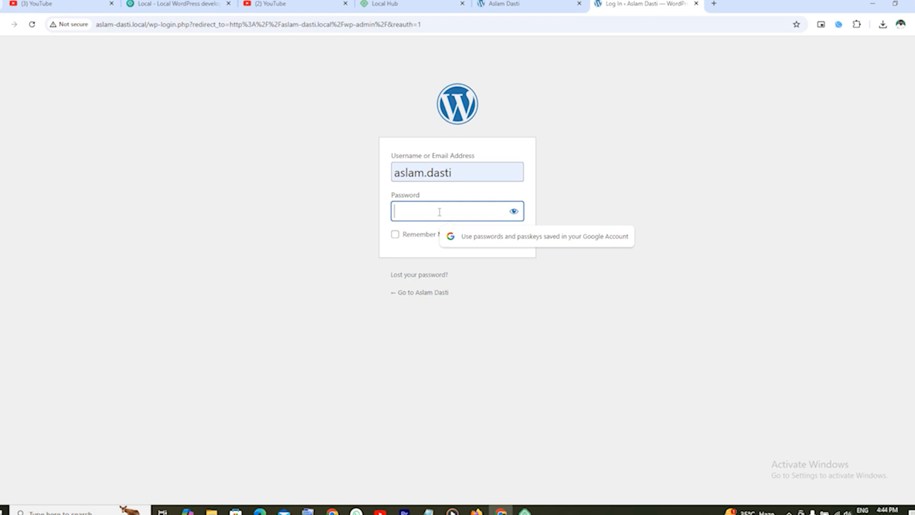
type("•••••••••")
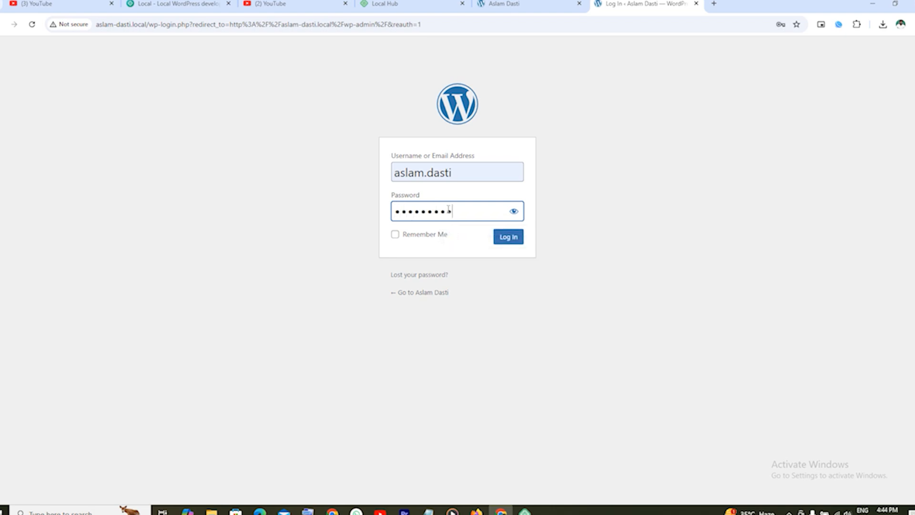
type("••••")
left_click(501, 238)
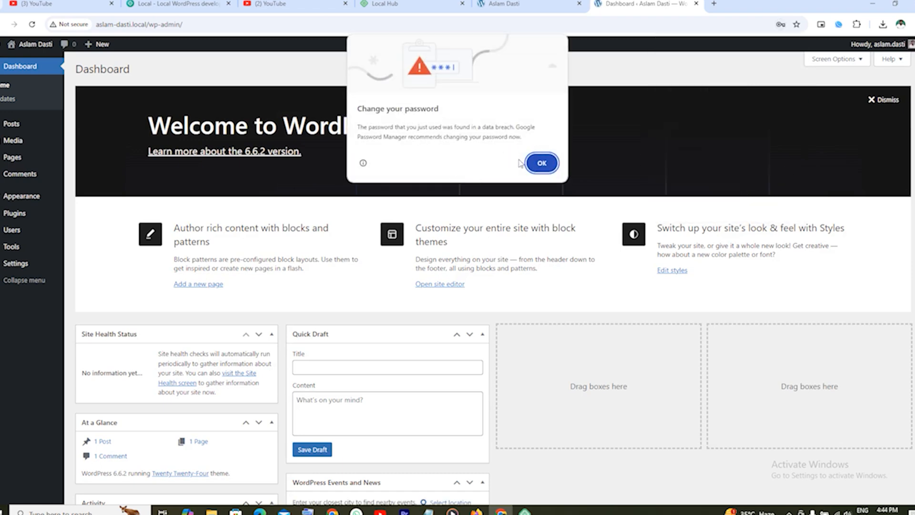
Dismiss Chrome's password breach and save-password prompts, then open Appearance > Themes.
left_click(542, 163)
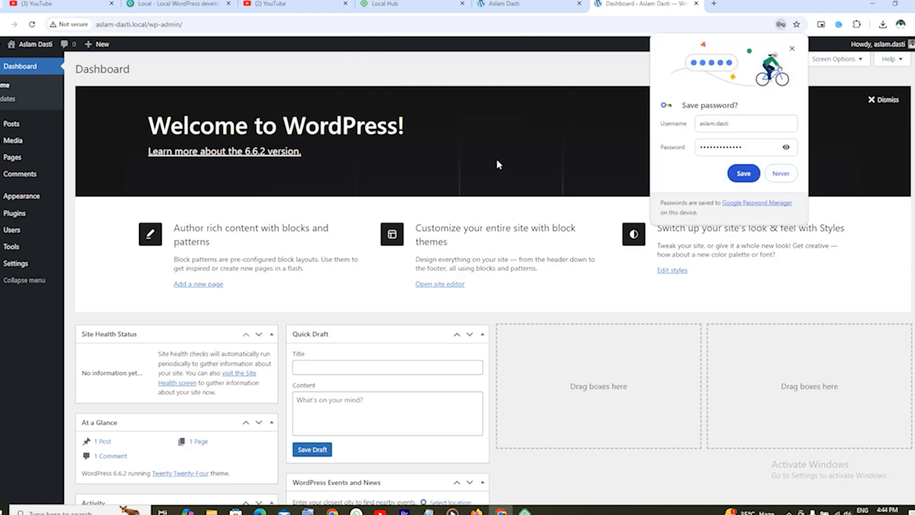
left_click(781, 173)
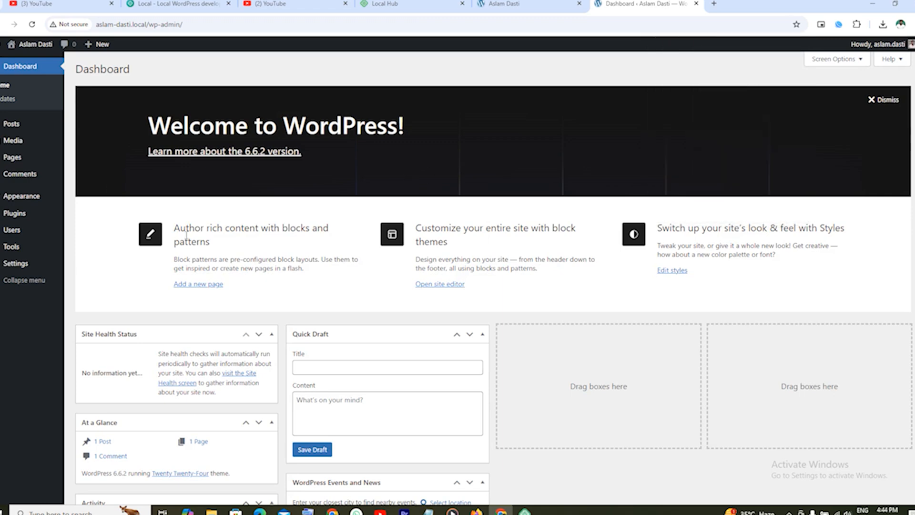
left_click(38, 200)
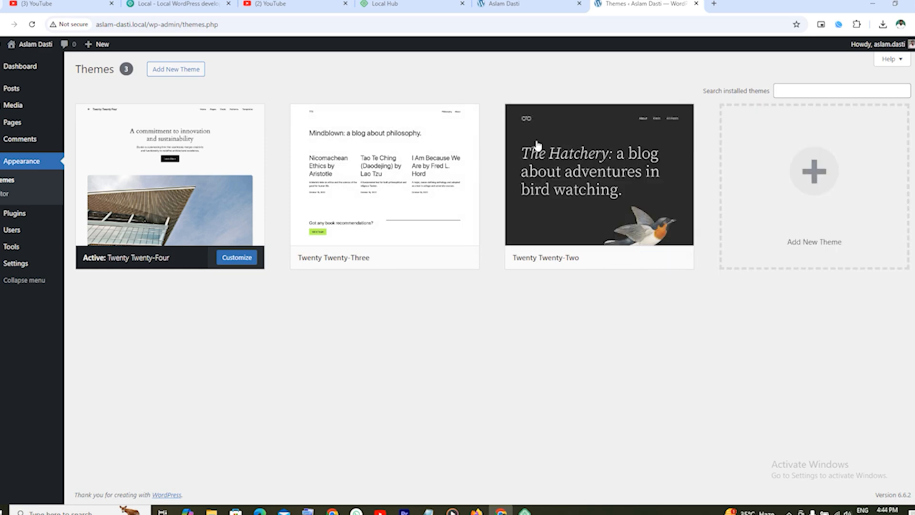
Preview the Add Themes screen, then go back to the installed Themes page.
left_click(175, 69)
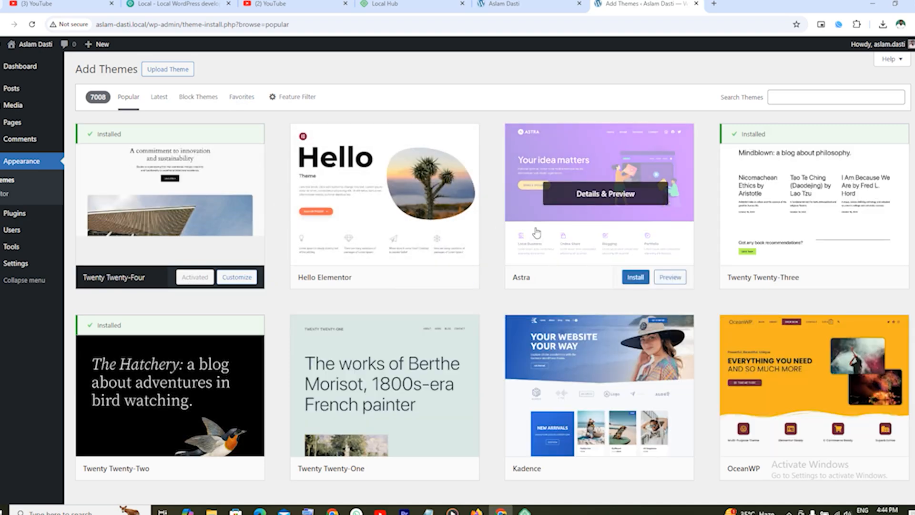
scroll(458, 234, "down", 5)
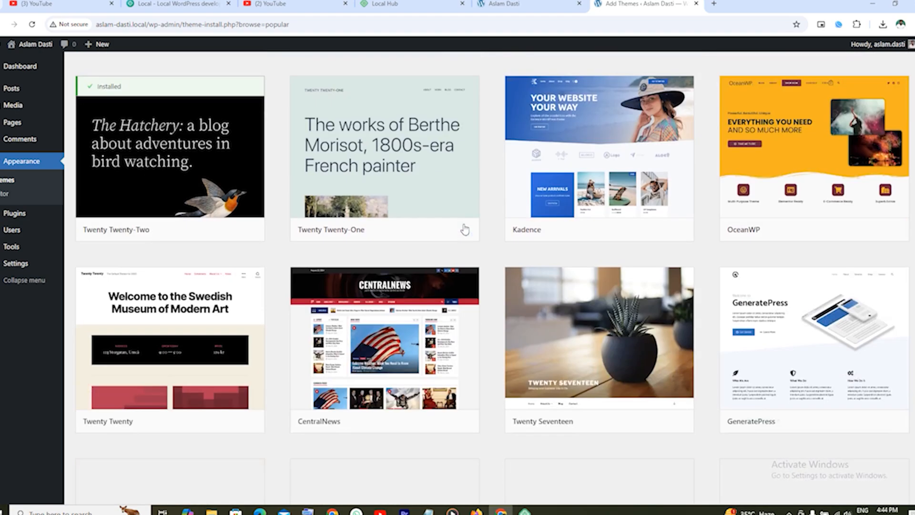
scroll(464, 228, "down", 4)
scroll(466, 228, "up", 9)
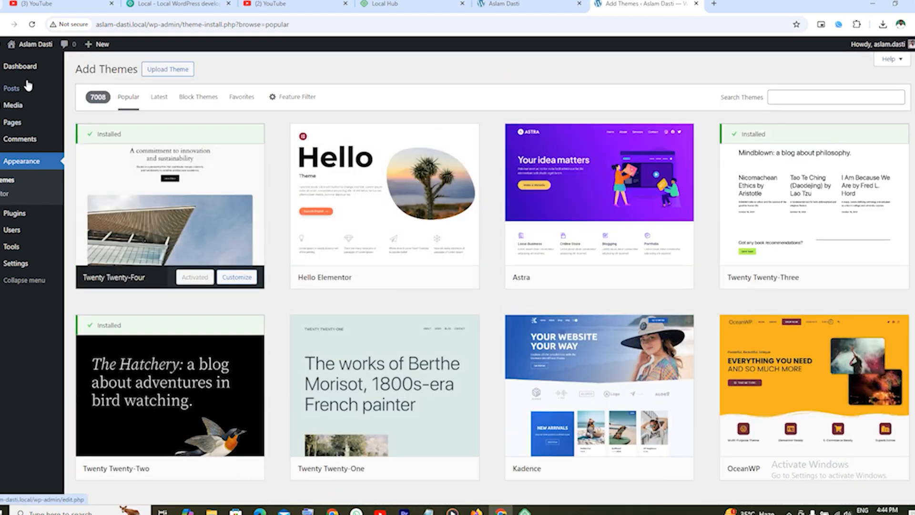
mouse_move(28, 72)
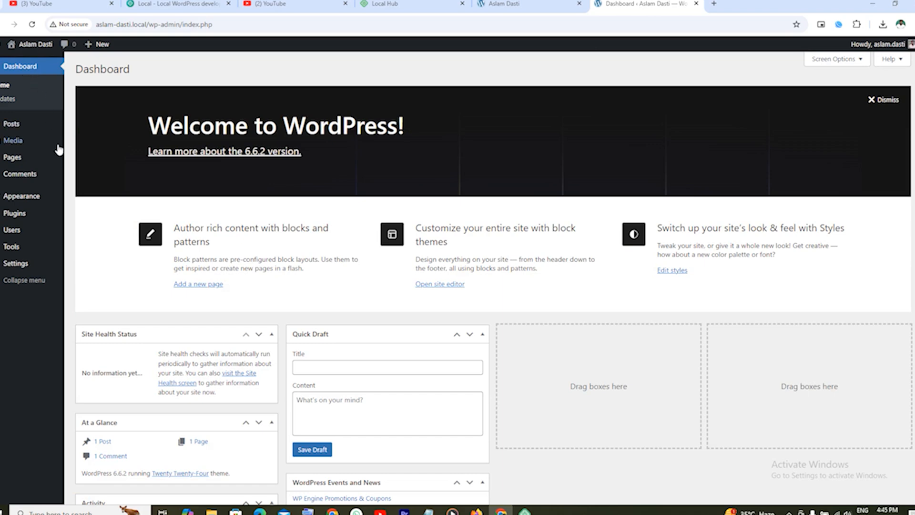
mouse_move(31, 199)
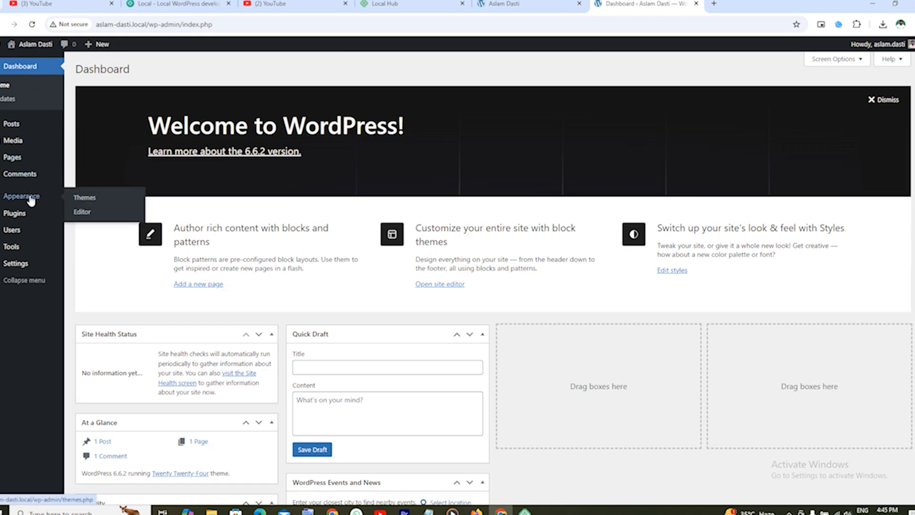
left_click(80, 199)
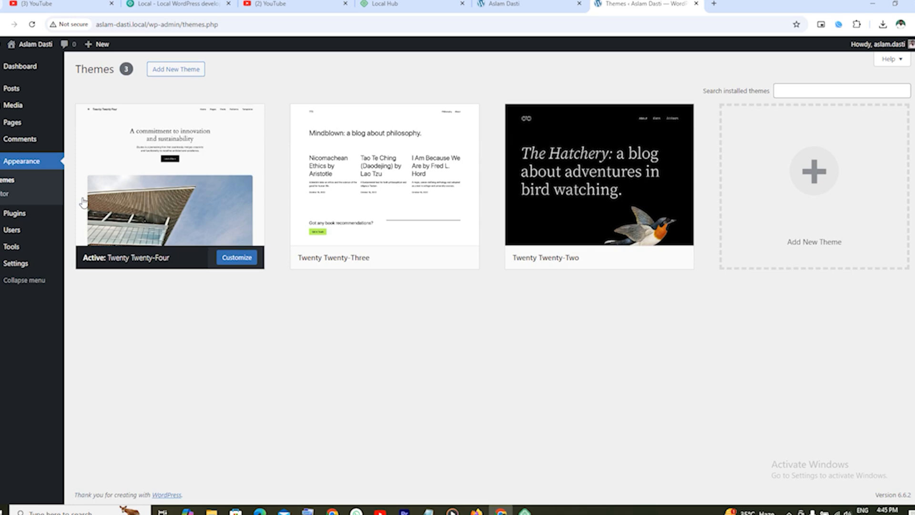
left_click(164, 24)
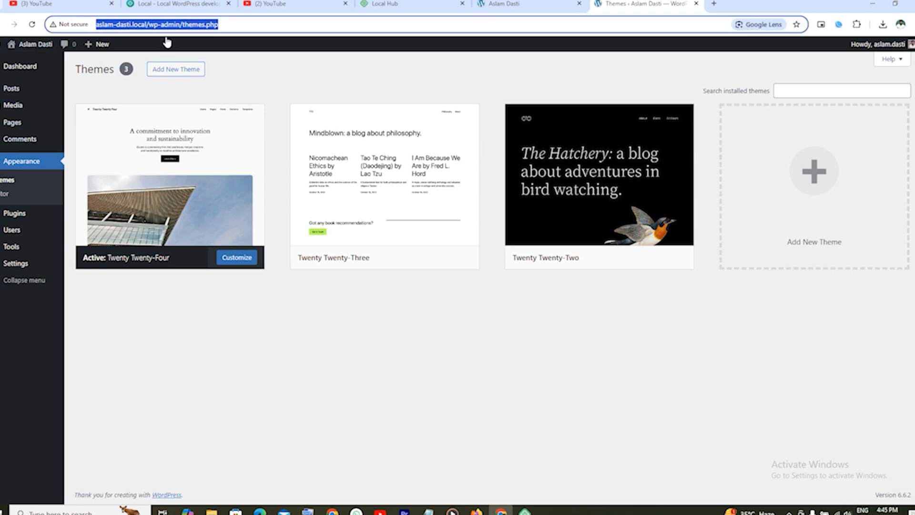
left_click(246, 27)
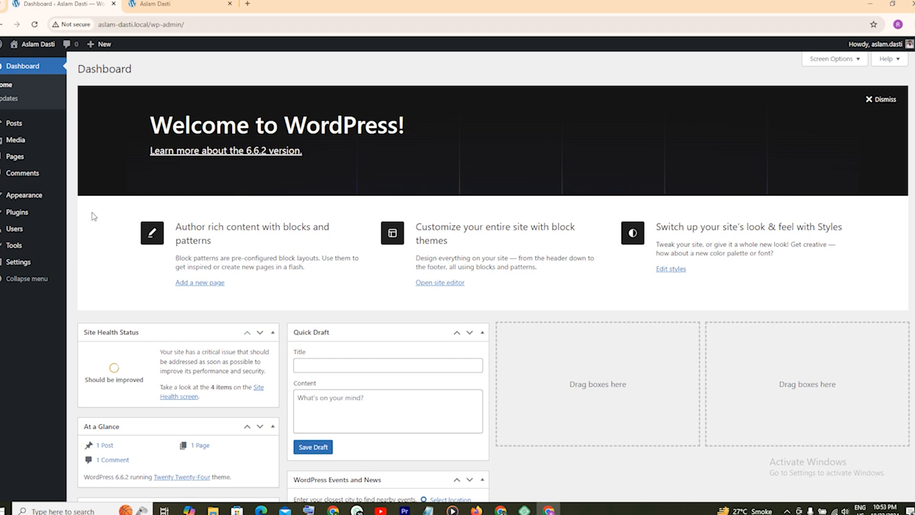
mouse_move(31, 196)
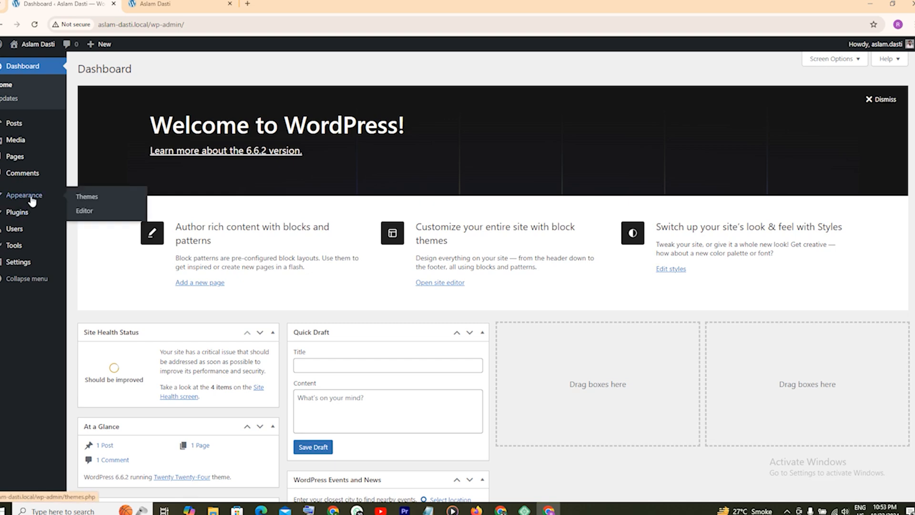
left_click(93, 199)
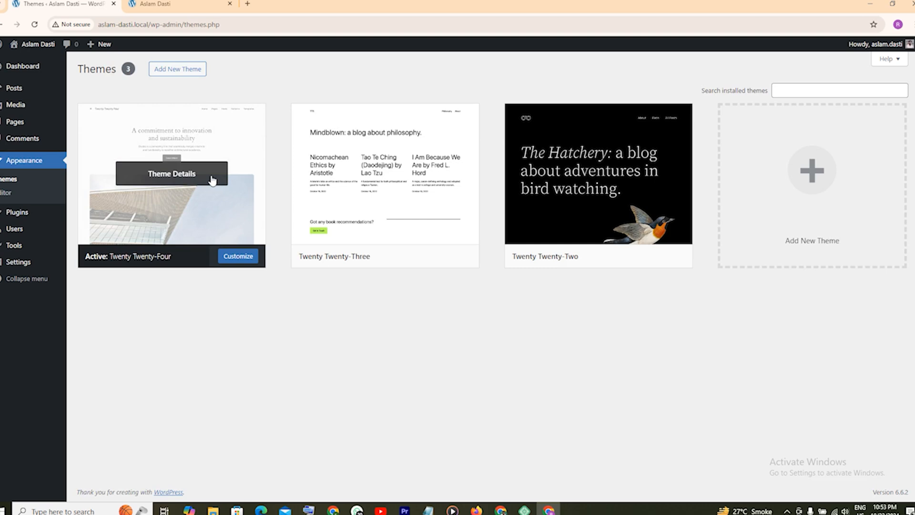
Open Add New Theme again and scroll through the Popular theme grid.
left_click(188, 74)
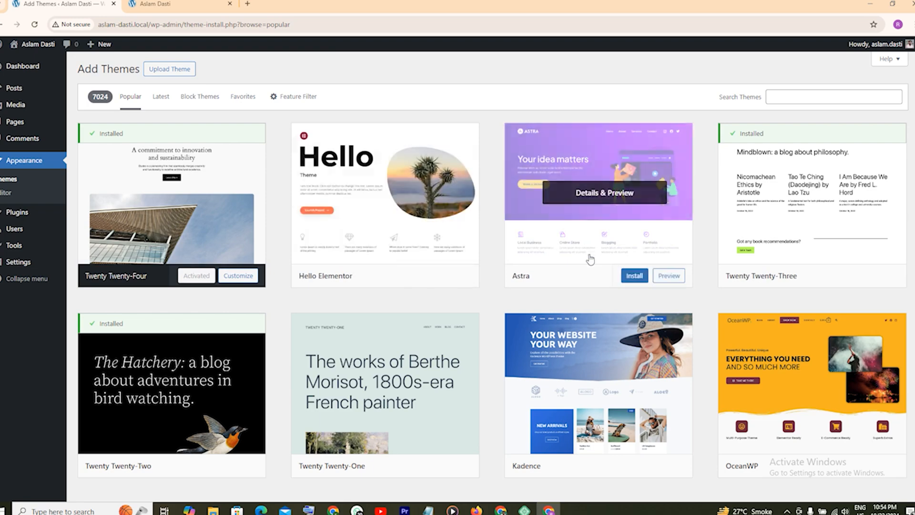
scroll(586, 292, "down", 3)
scroll(587, 292, "up", 3)
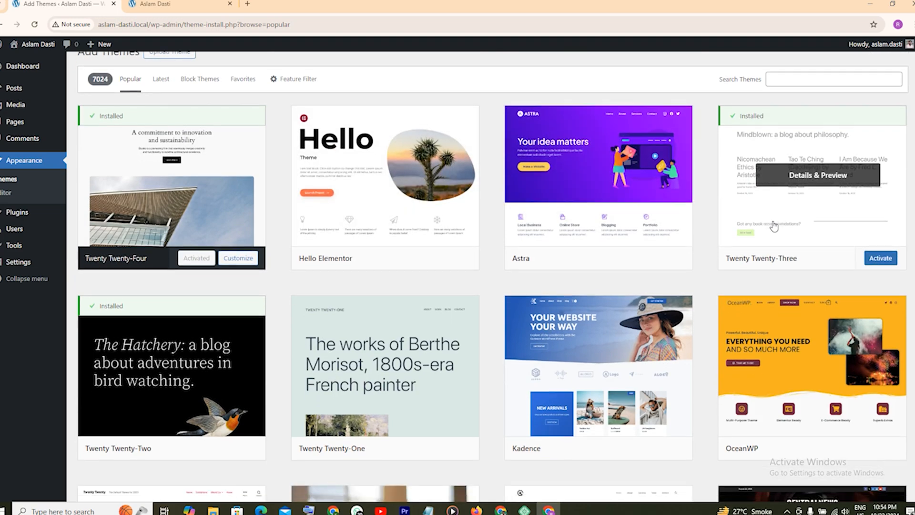
scroll(776, 228, "down", 3)
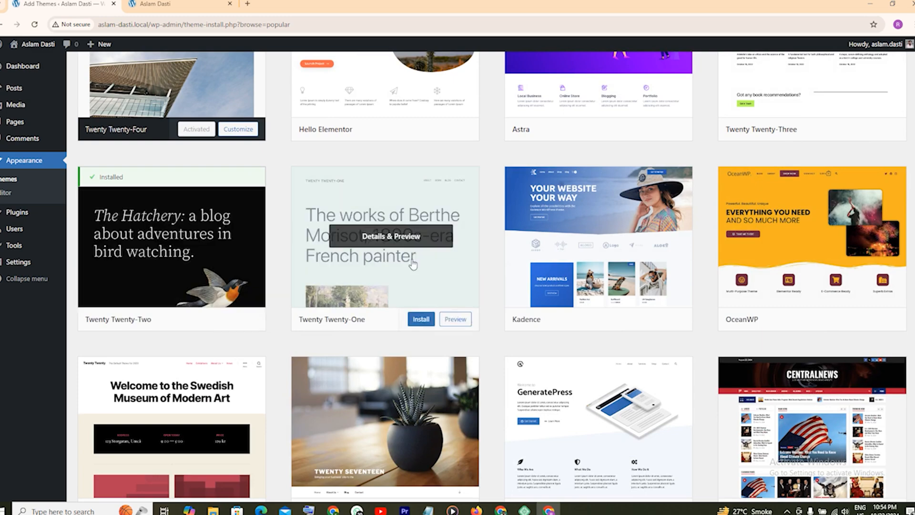
scroll(627, 269, "down", 3)
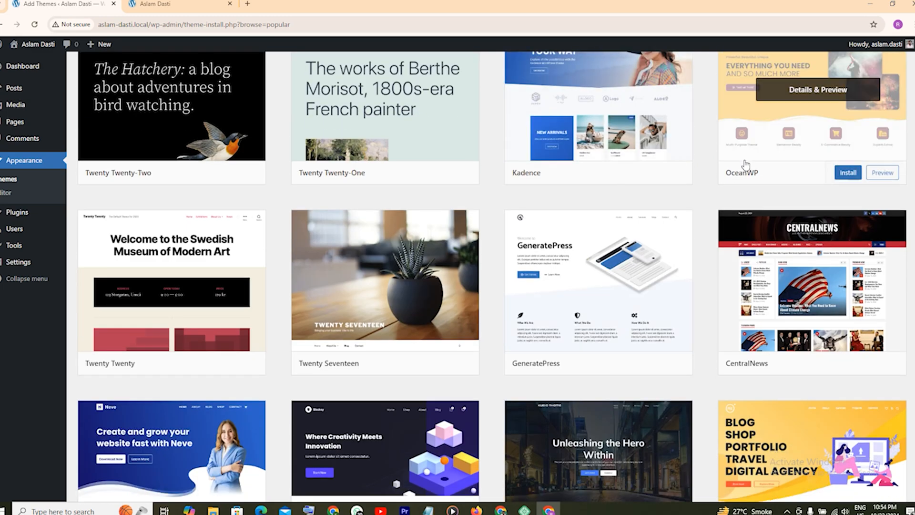
scroll(486, 305, "down", 3)
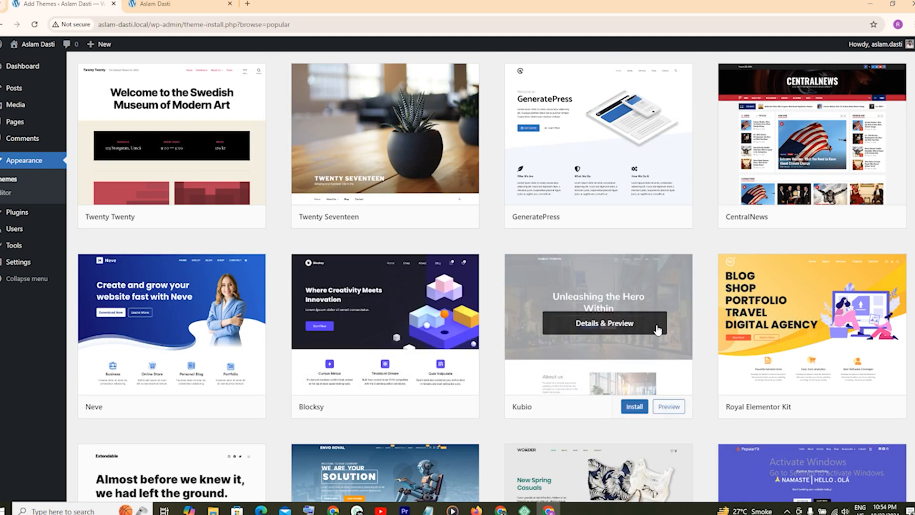
scroll(687, 310, "down", 3)
scroll(687, 310, "down", 2)
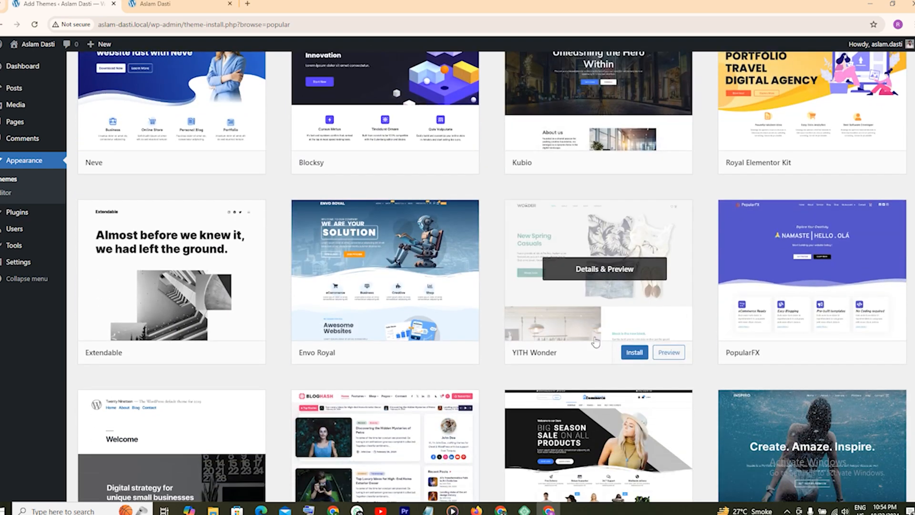
scroll(383, 323, "down", 4)
scroll(384, 323, "down", 1)
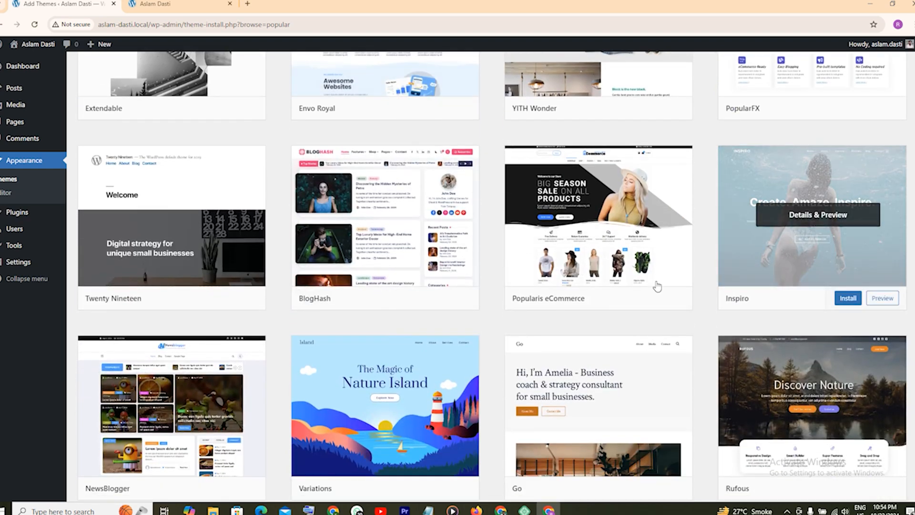
scroll(507, 286, "down", 1)
scroll(506, 286, "up", 18)
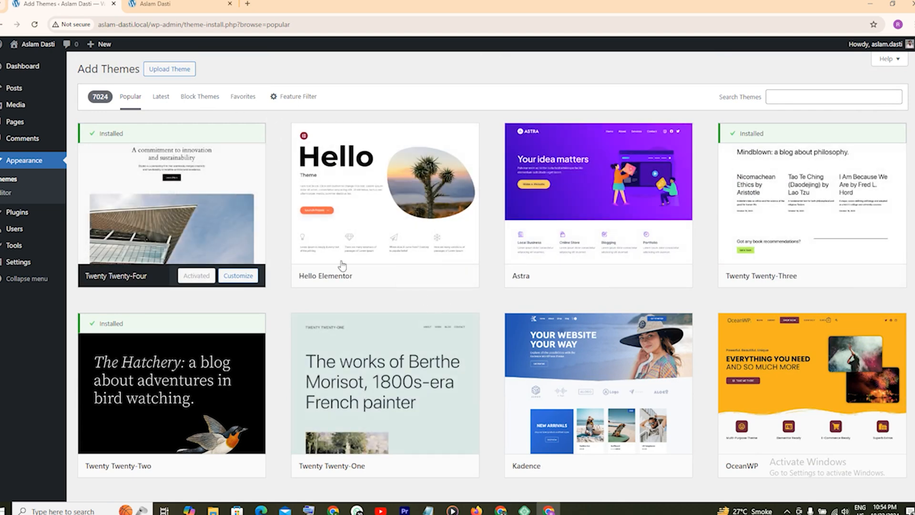
Switch through the Latest, Block Themes and Favorites listings, then show the Feature Filter panel.
left_click(161, 96)
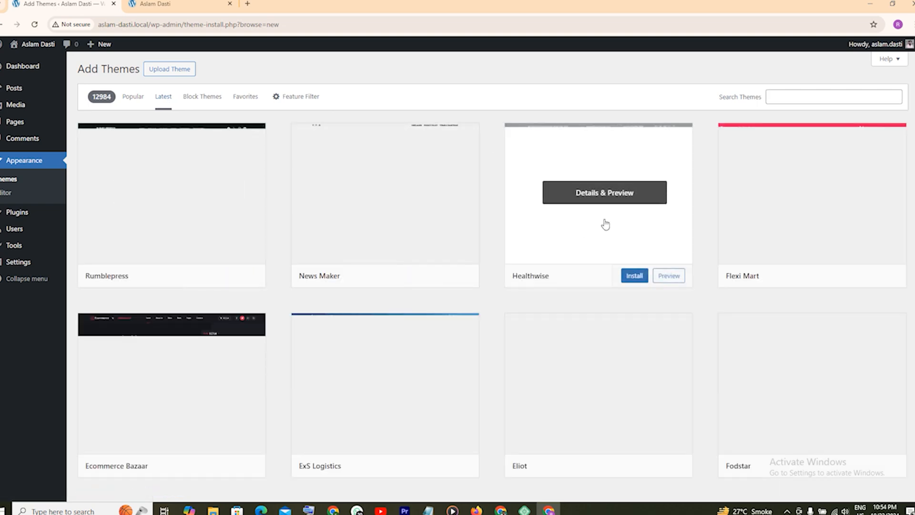
mouse_move(465, 280)
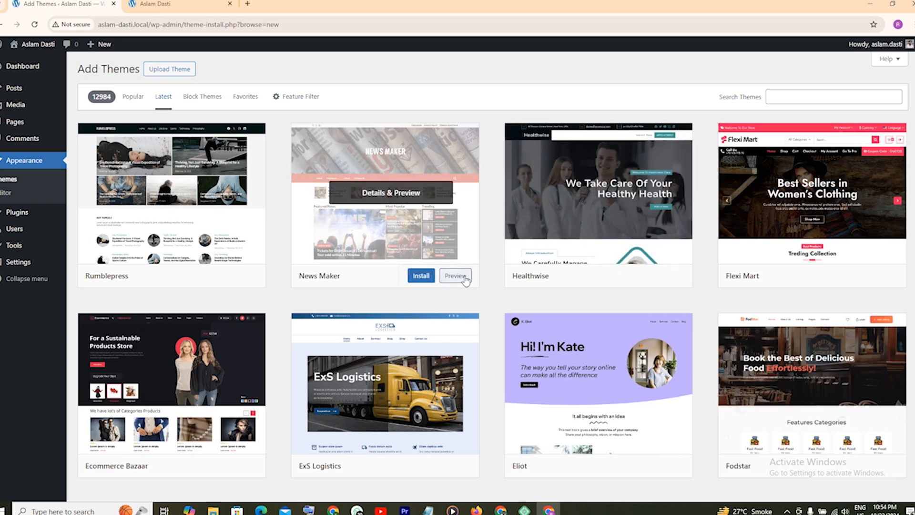
left_click(205, 102)
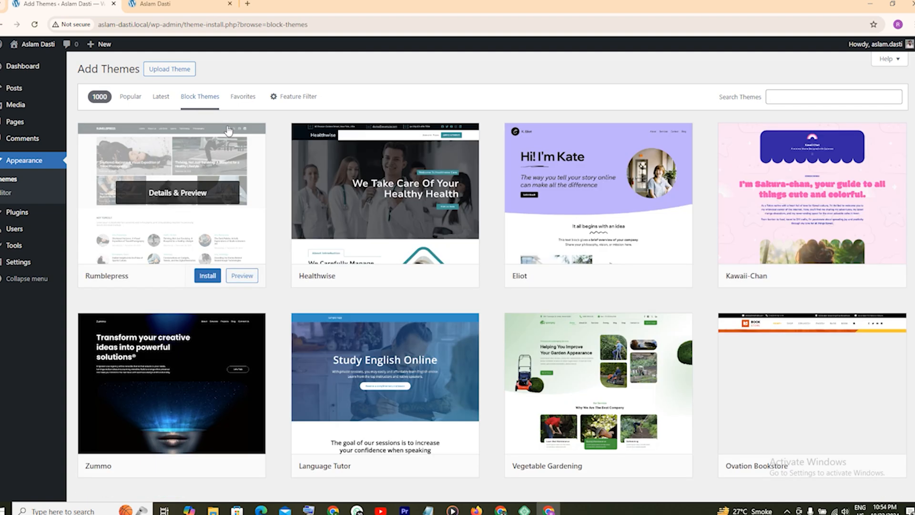
mouse_move(465, 200)
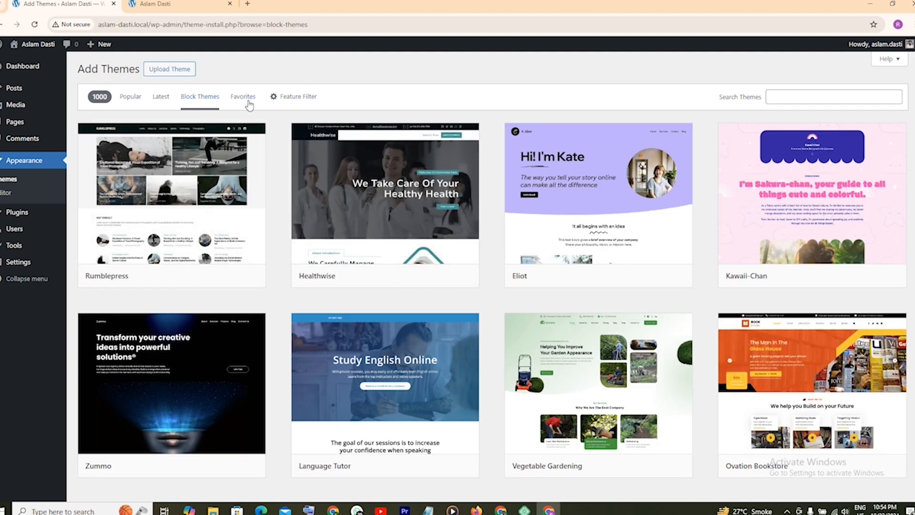
left_click(246, 104)
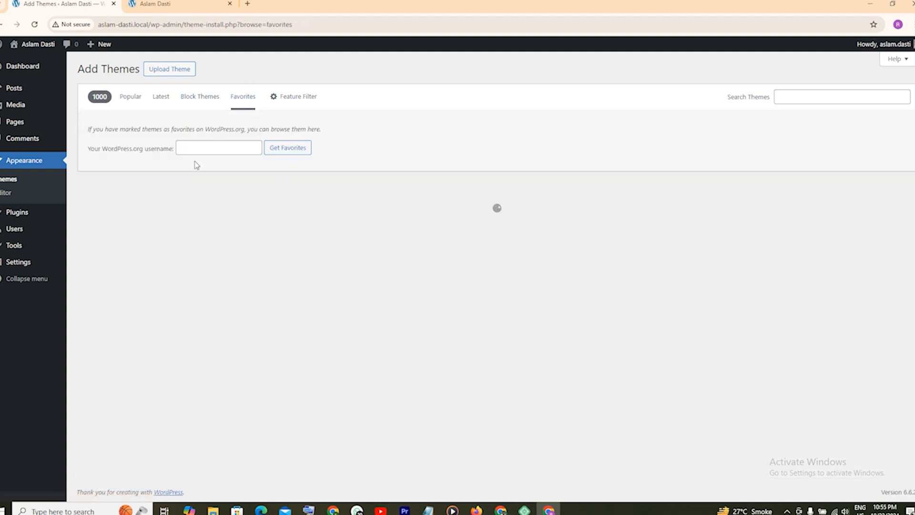
left_click(283, 102)
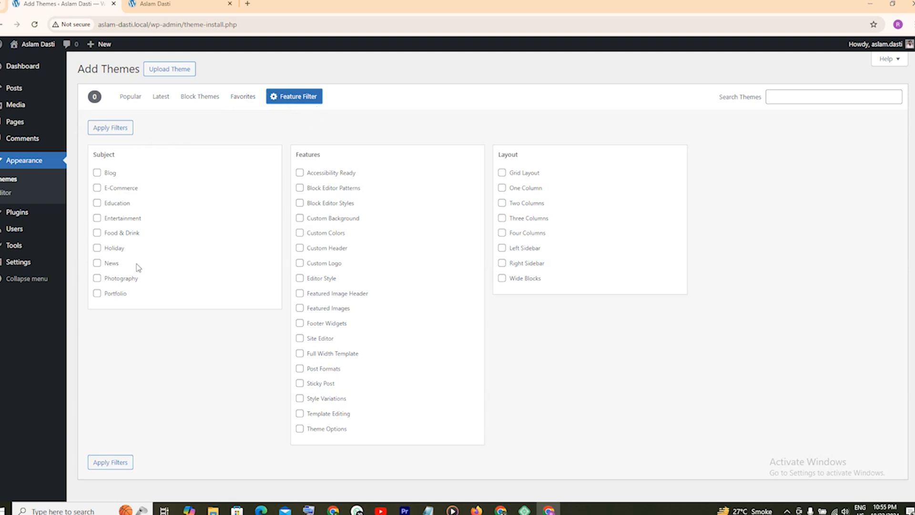
Filter the directory by the E-Commerce subject, listing 2775 themes like Rumblepress and Flexi Mart.
left_click(97, 188)
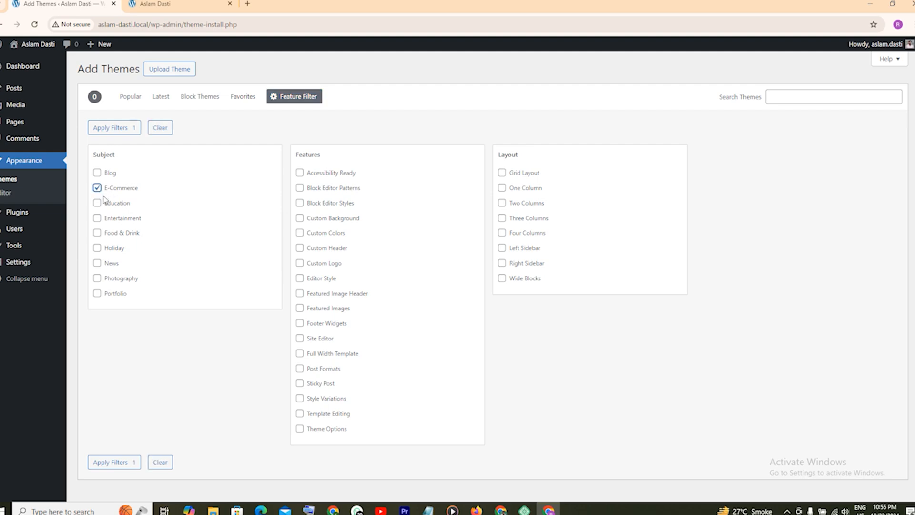
left_click(112, 464)
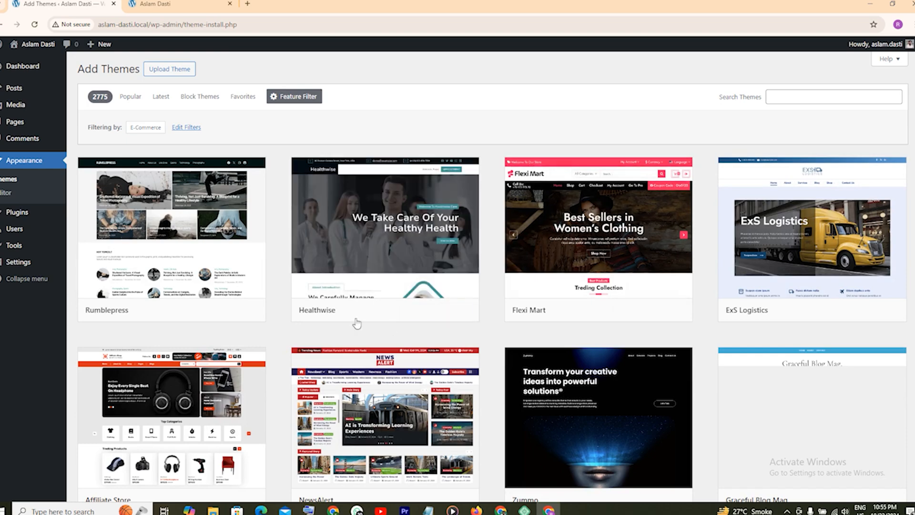
scroll(396, 262, "down", 1)
scroll(399, 262, "up", 1)
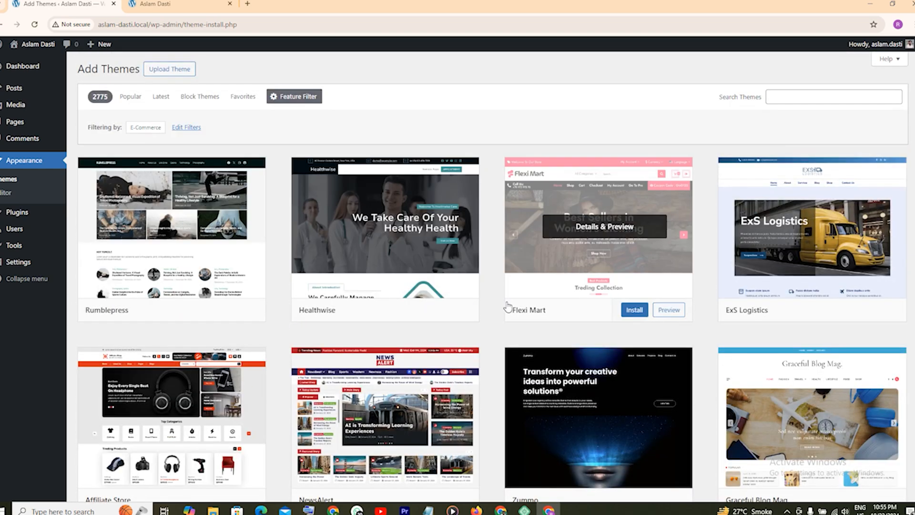
scroll(494, 303, "down", 2)
scroll(494, 303, "up", 2)
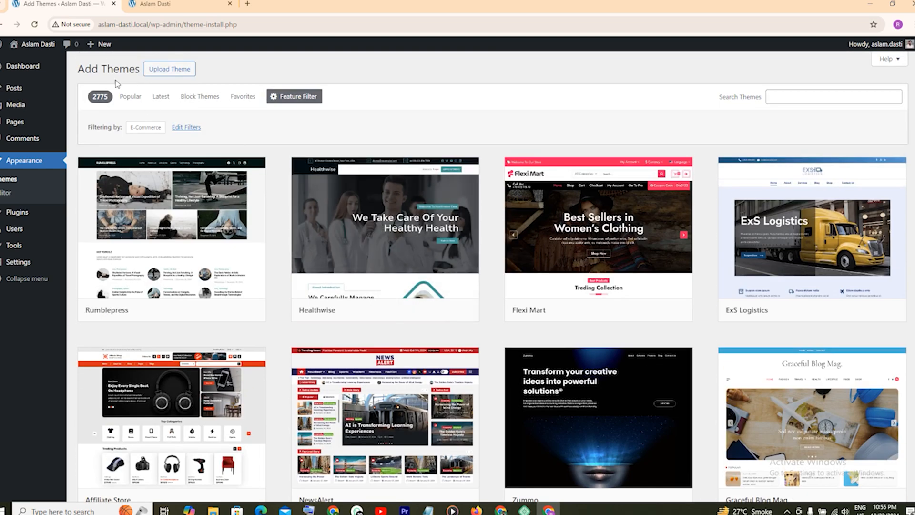
From the Popular themes, install the Astra theme and activate it.
left_click(131, 96)
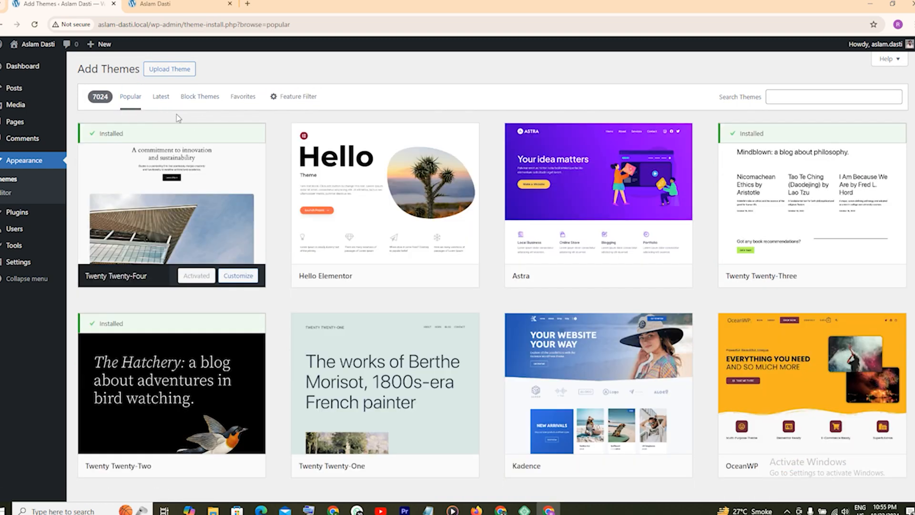
mouse_move(608, 211)
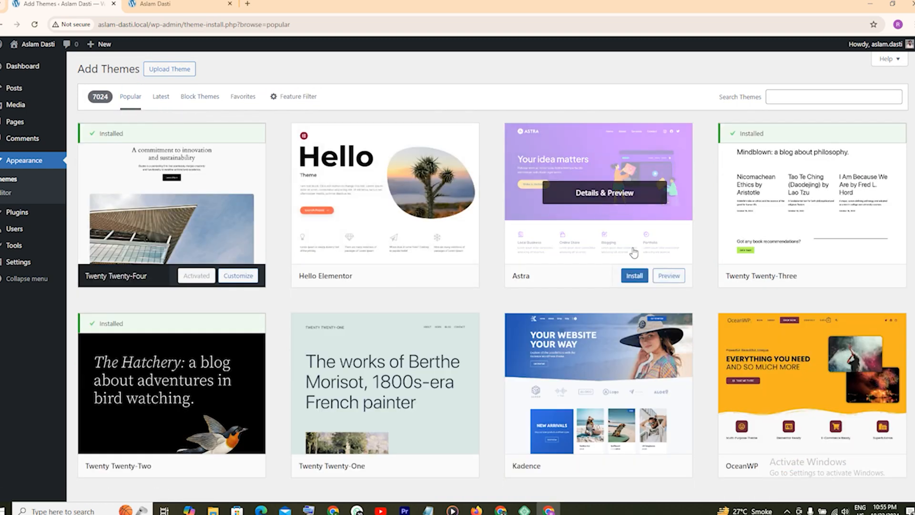
left_click(634, 280)
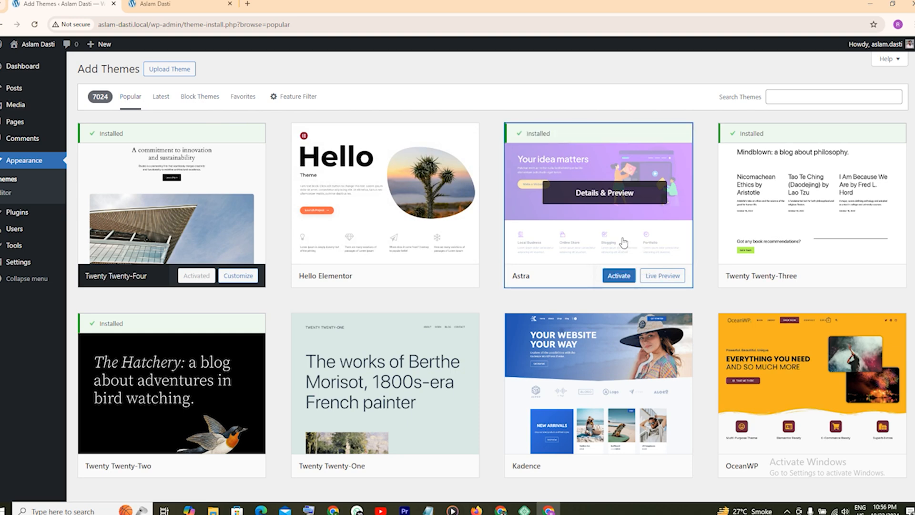
left_click(617, 280)
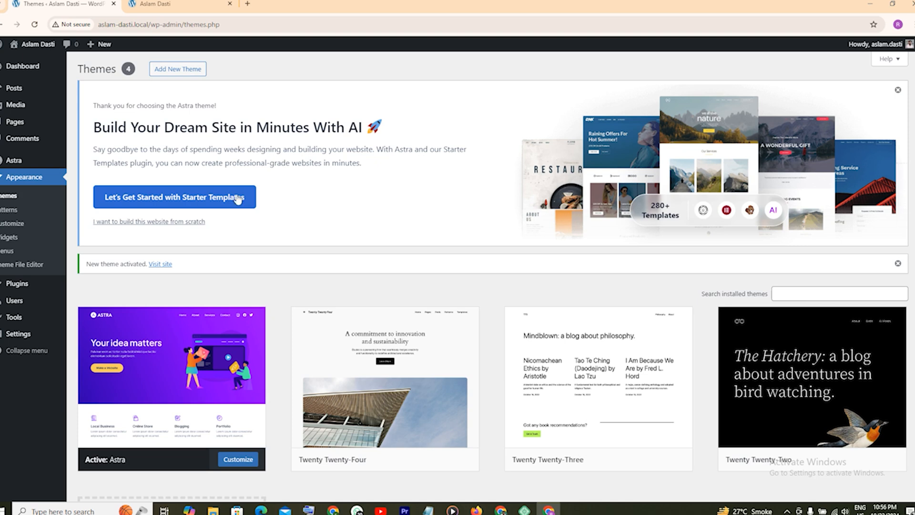
Launch Starter Templates from Astra's welcome banner.
left_click(200, 202)
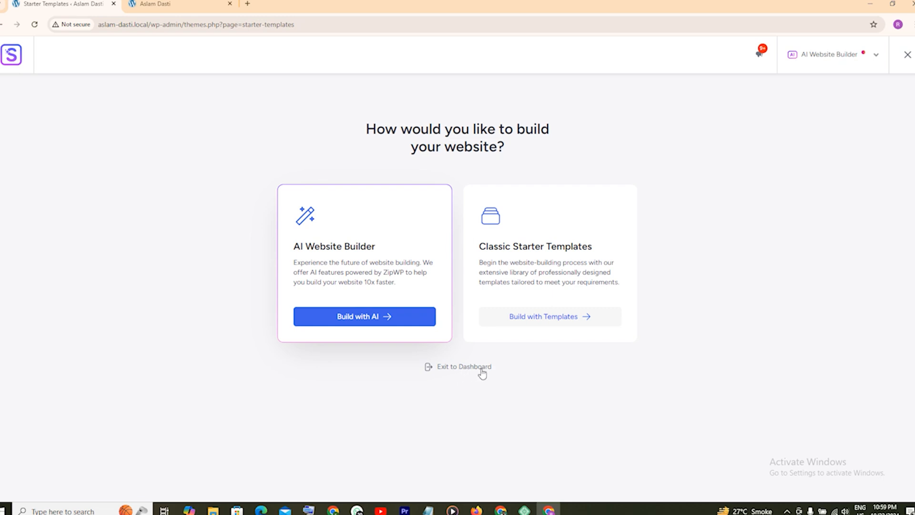
Choose Classic Starter Templates and scroll the E-Commerce templates to find the Brandstore card.
left_click(558, 319)
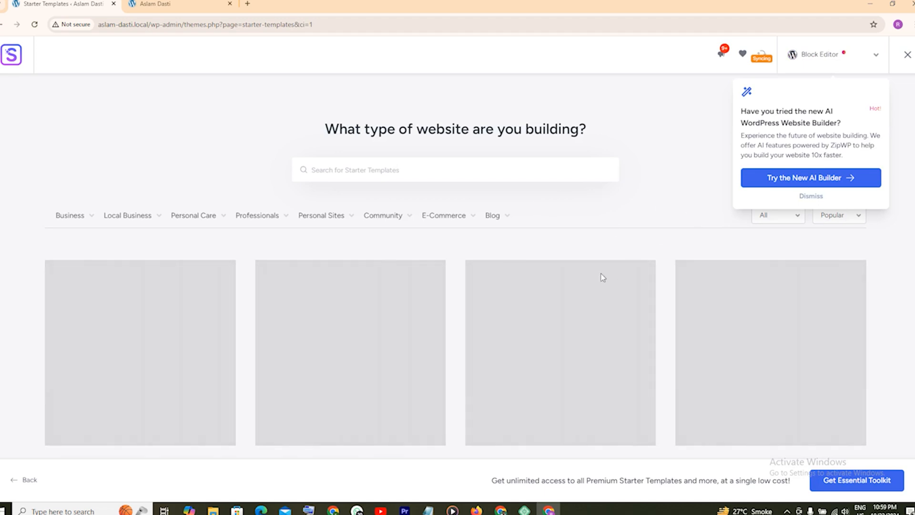
scroll(617, 288, "down", 5)
scroll(617, 287, "up", 5)
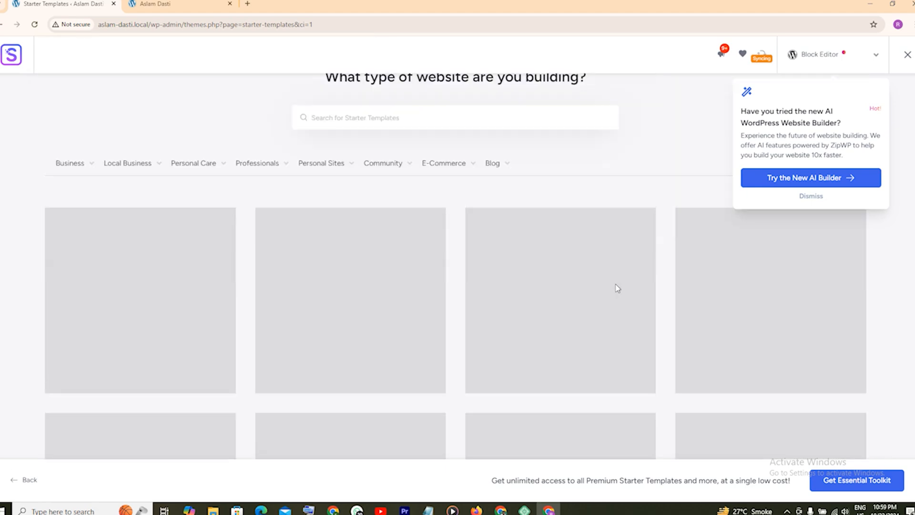
scroll(572, 219, "down", 4)
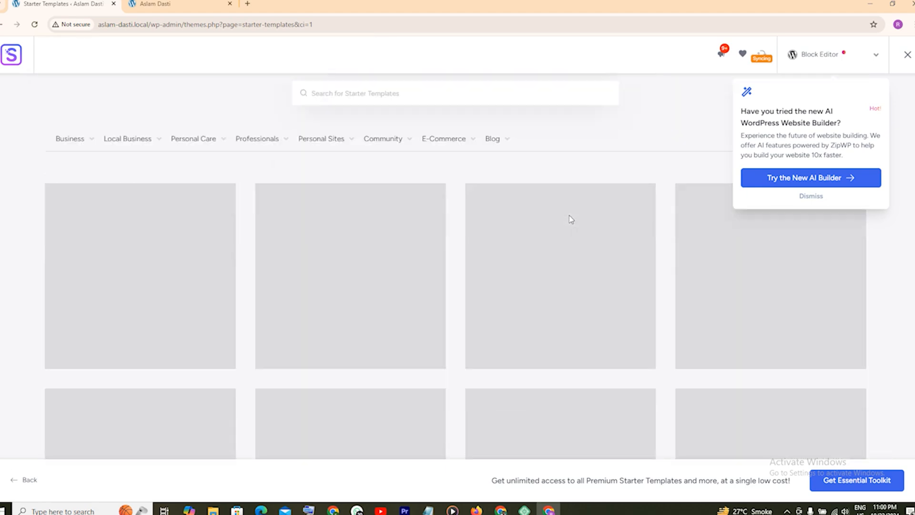
scroll(571, 219, "up", 3)
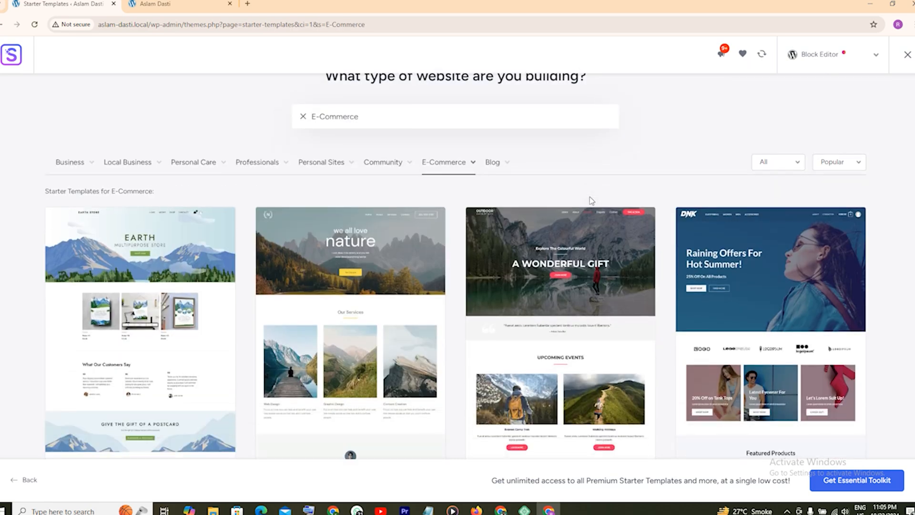
scroll(589, 199, "down", 2)
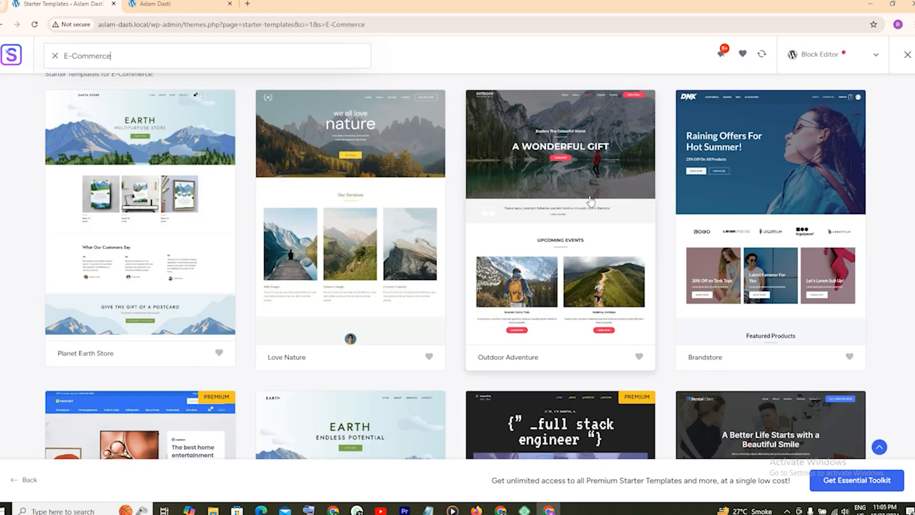
scroll(749, 195, "down", 7)
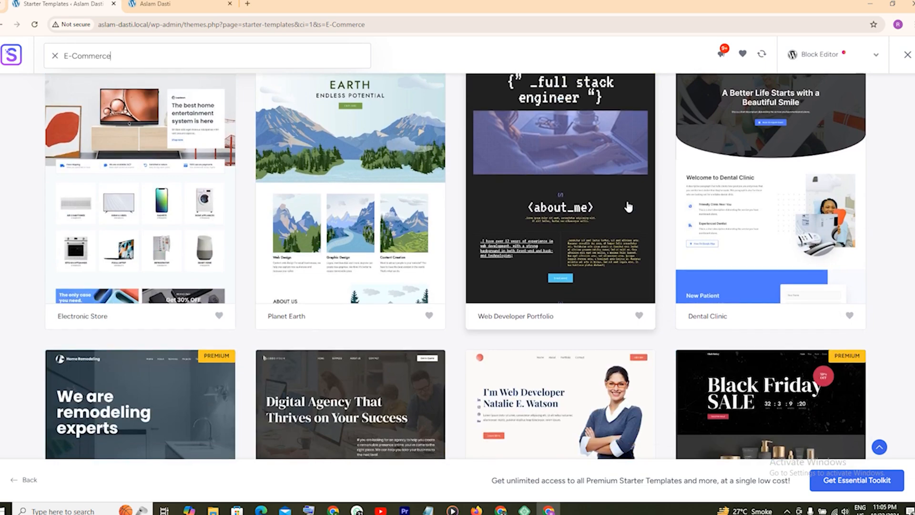
scroll(628, 207, "down", 4)
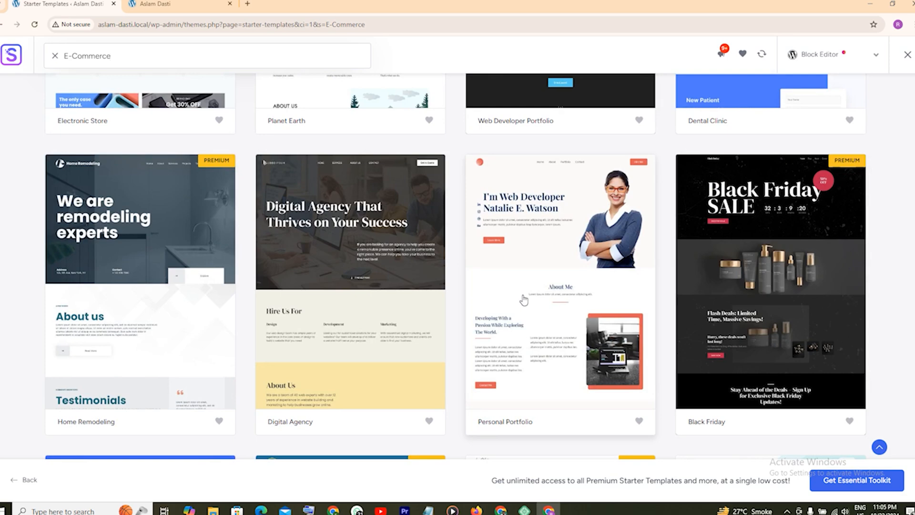
scroll(391, 310, "down", 5)
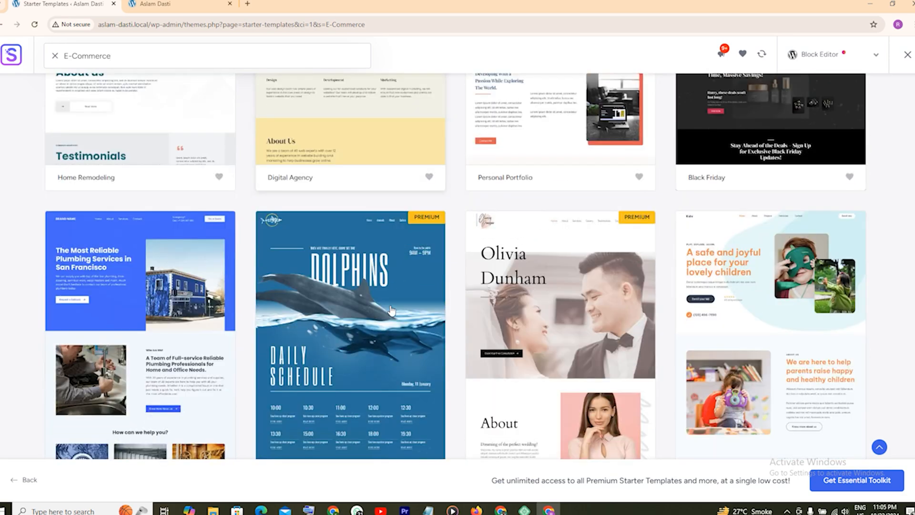
scroll(391, 311, "down", 4)
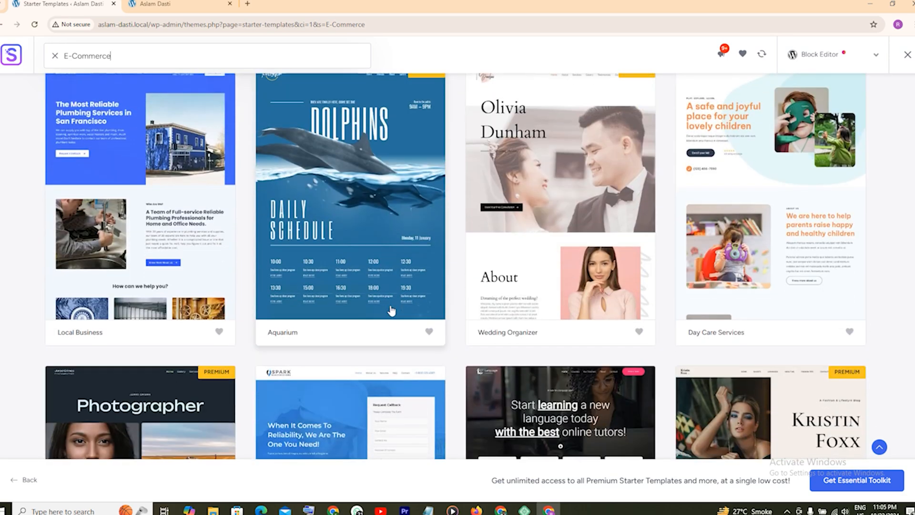
scroll(392, 308, "up", 15)
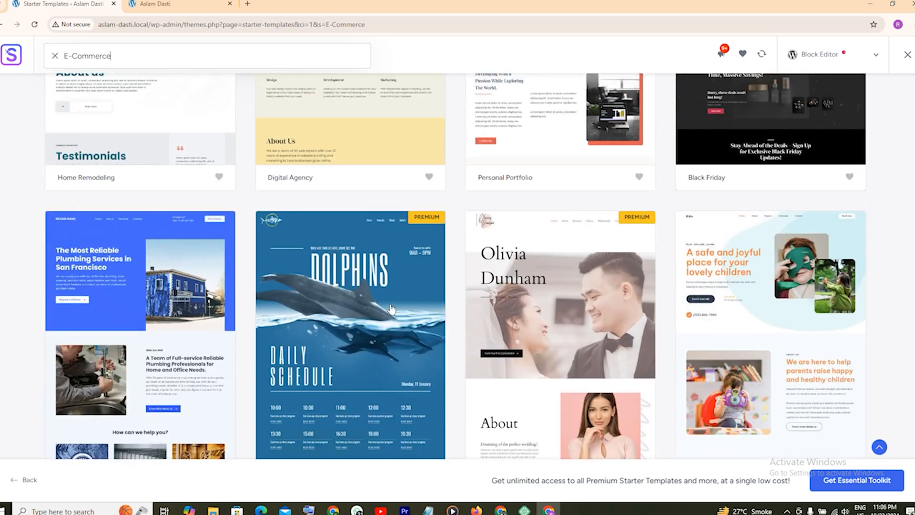
scroll(391, 309, "up", 5)
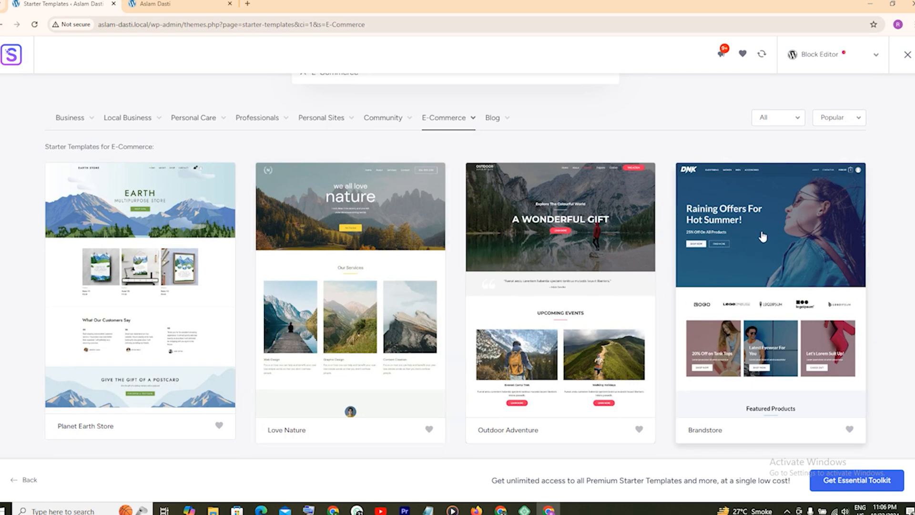
Pick Brandstore with WooCommerce and the green Style 2 palette, skip the logo, and continue to features.
left_click(777, 263)
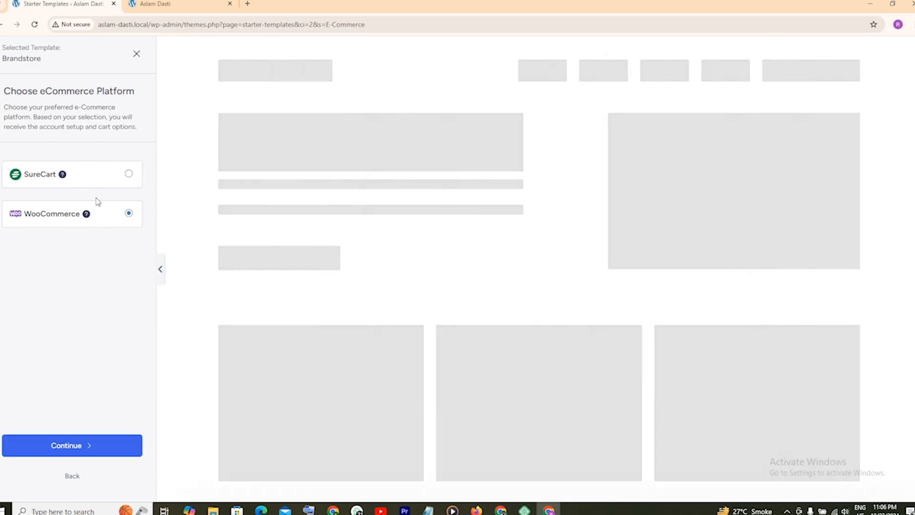
left_click(56, 451)
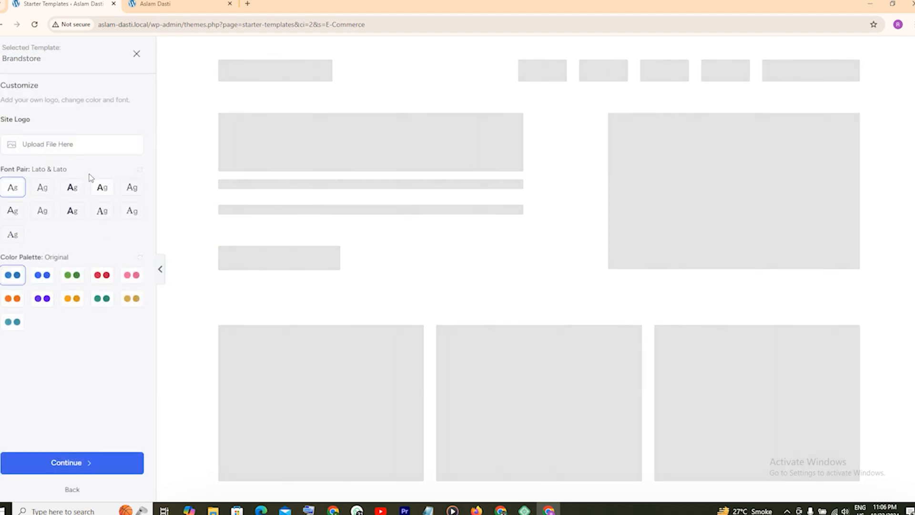
left_click(74, 276)
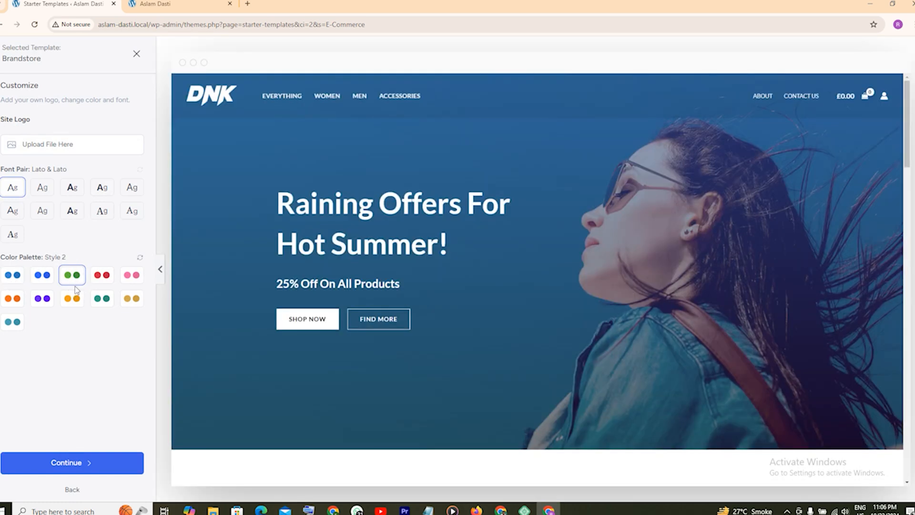
left_click(54, 146)
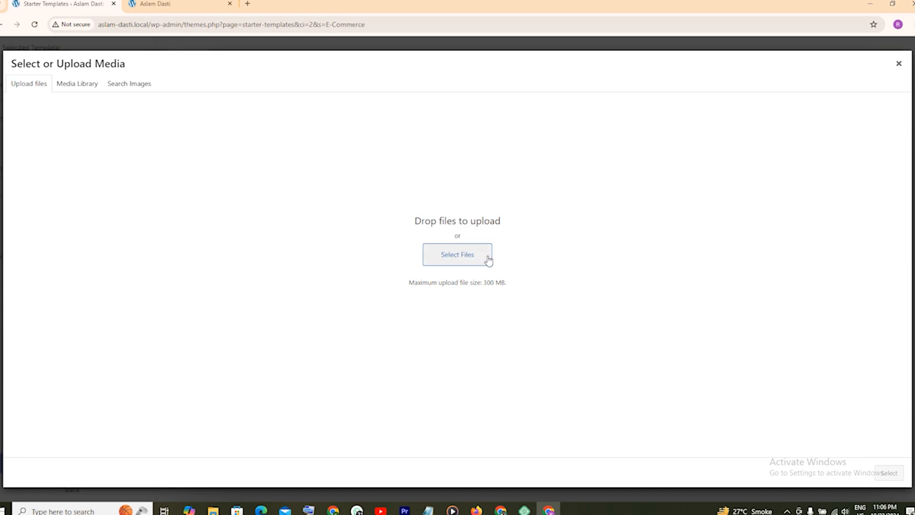
left_click(898, 64)
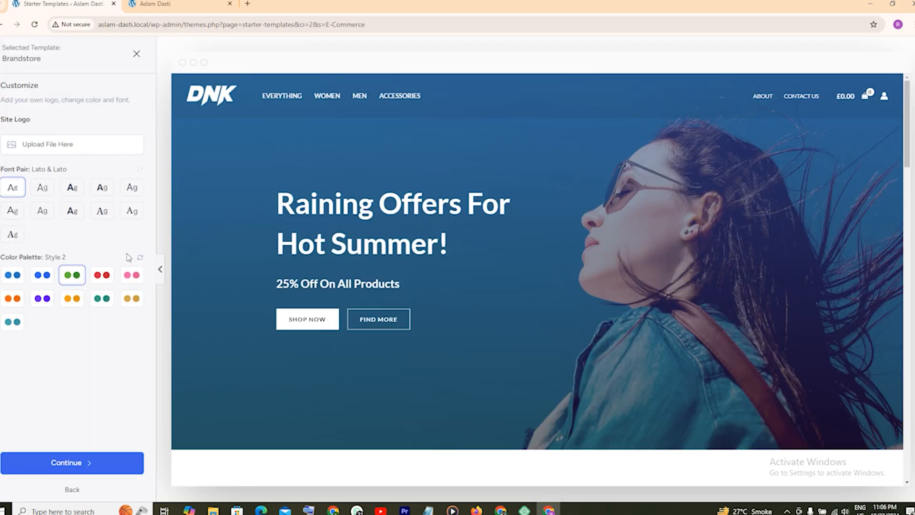
left_click(69, 464)
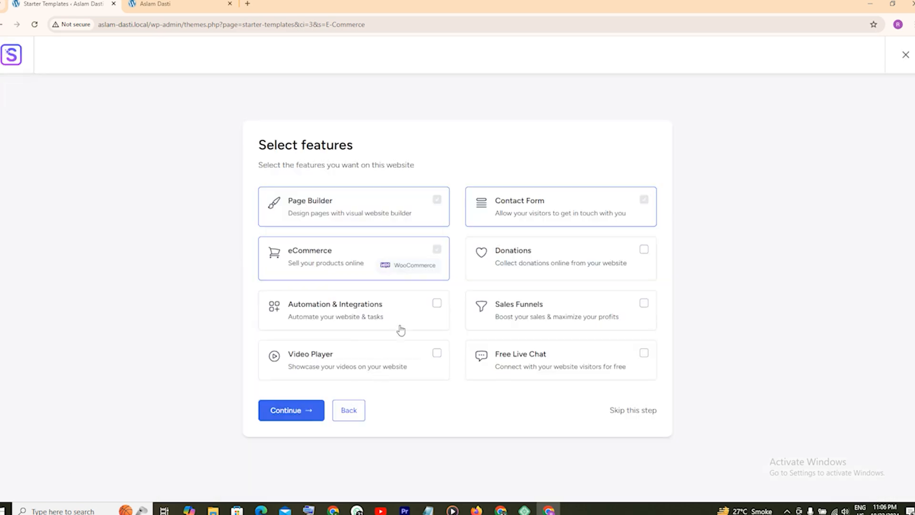
Keep the chosen features, then enter the first name and work e-mail in the final form.
left_click(280, 415)
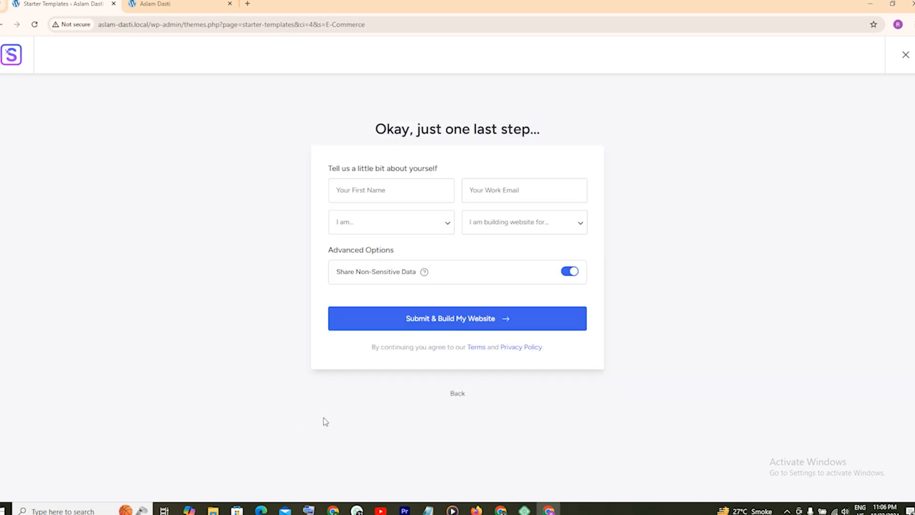
left_click(389, 188)
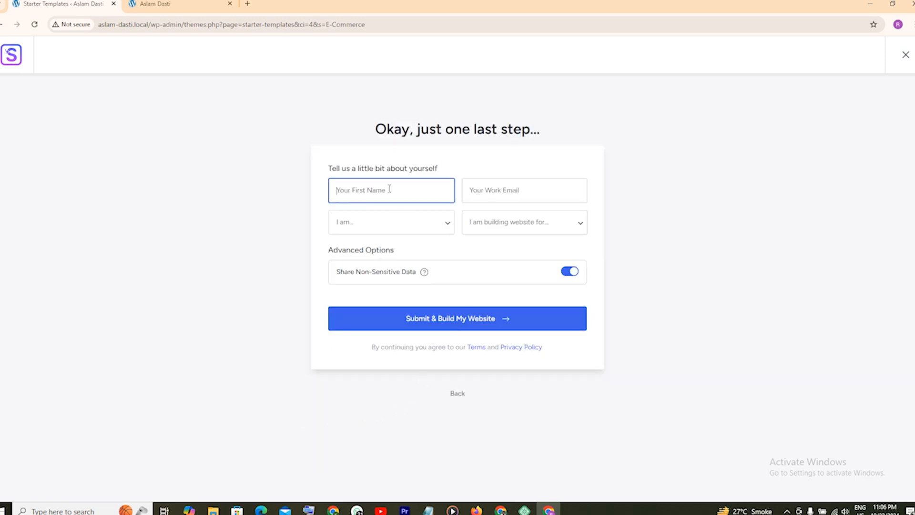
type("as")
type("lan")
key("BackSpace")
key("Tab")
type("dasti")
key("Tab")
Set the experience level to Expert, clear the invalid e-mail, and submit to build the website.
left_click(428, 233)
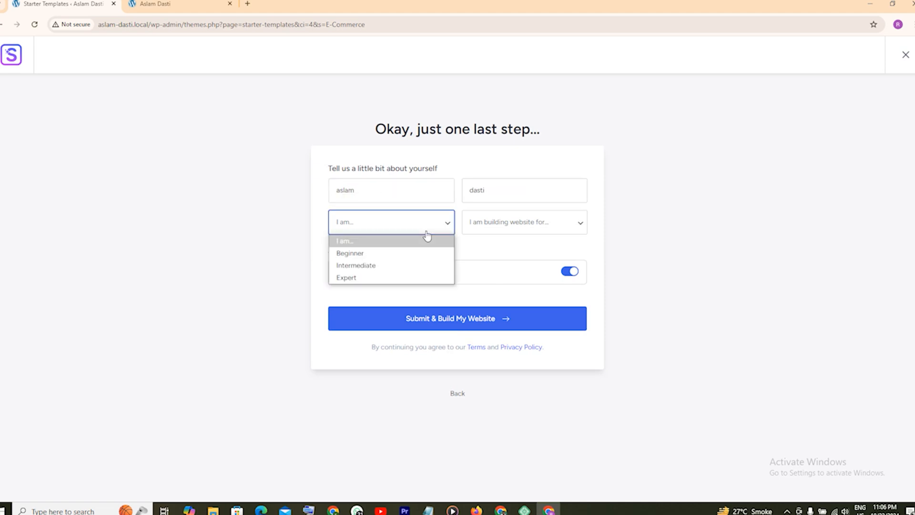
left_click(379, 277)
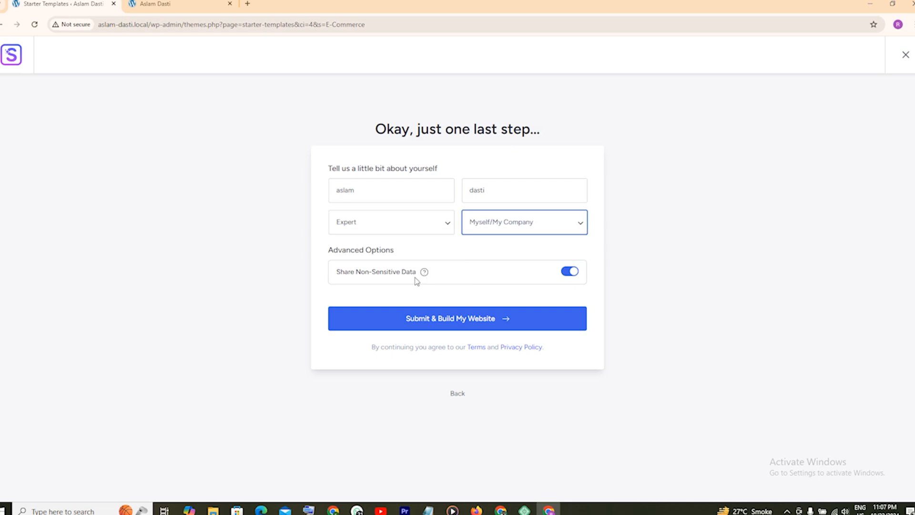
left_click(430, 323)
key("ctrl+a")
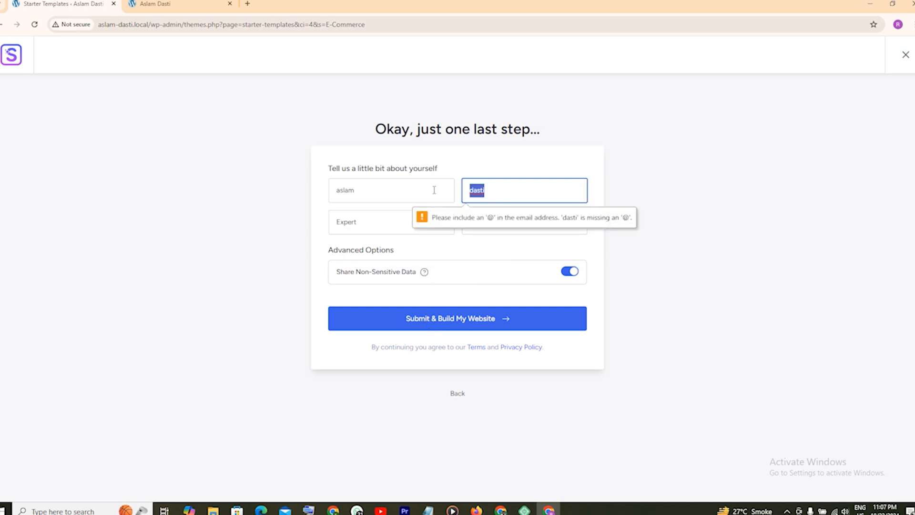
key("BackSpace")
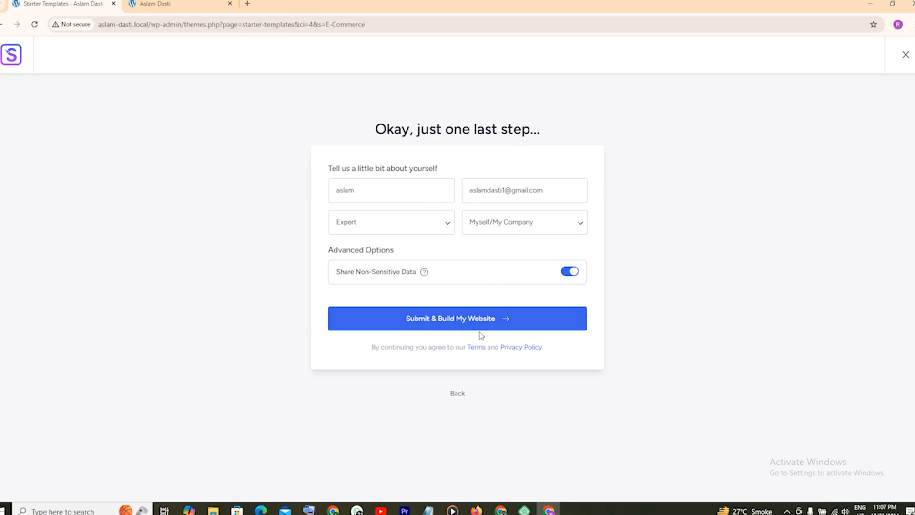
left_click(480, 328)
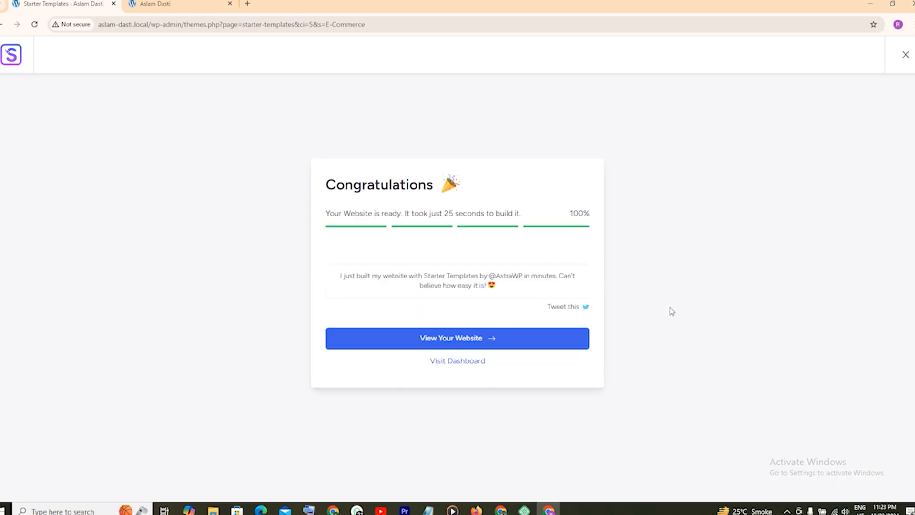
Open the finished Brandstore site in a new tab, then return to the Congratulations page.
left_click(461, 339)
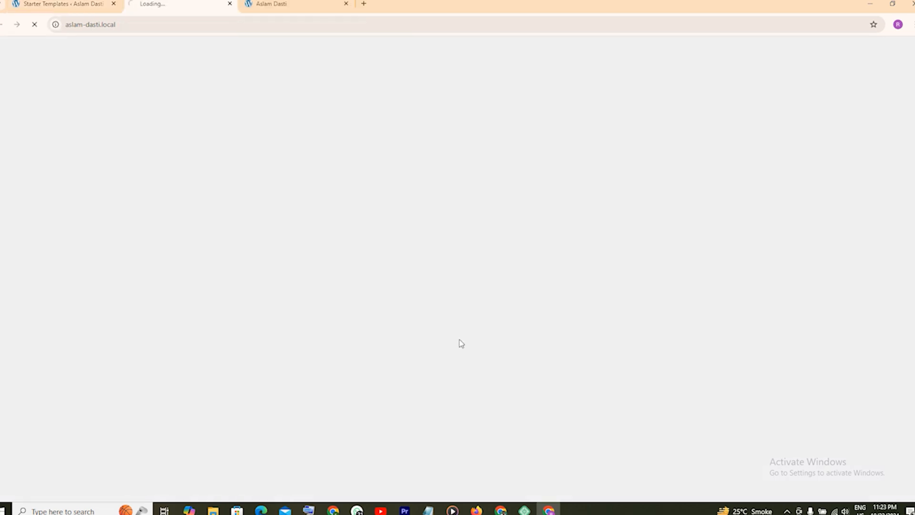
left_click(67, 3)
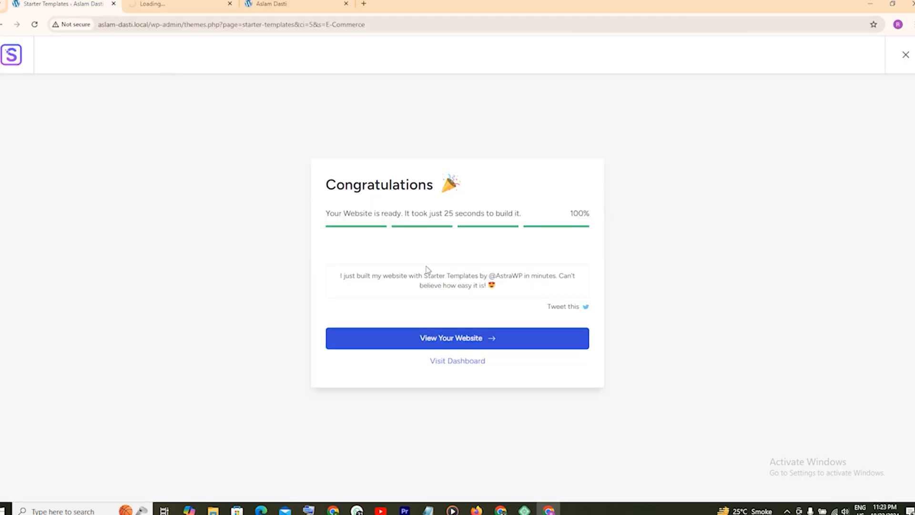
Scroll the DNK homepage down to Featured Products and open the Denim Blue Jeans product.
left_click(445, 362)
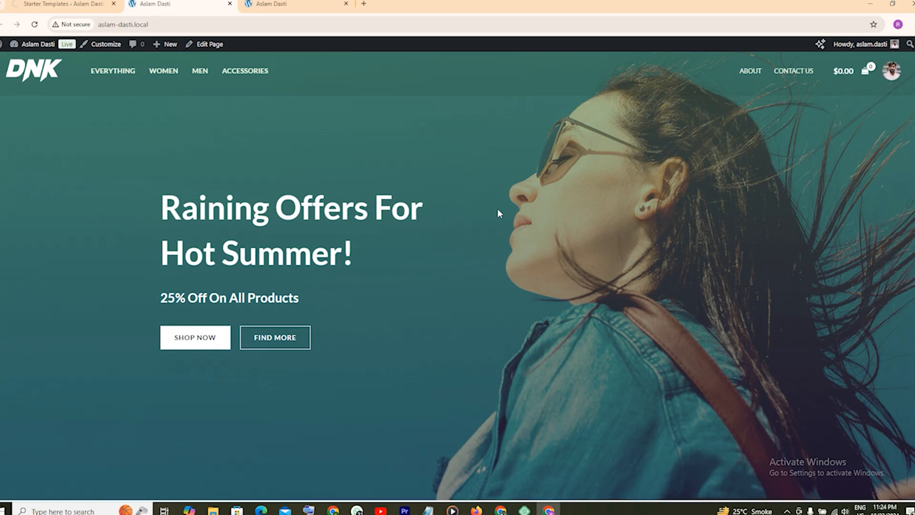
scroll(497, 211, "down", 10)
scroll(498, 209, "down", 11)
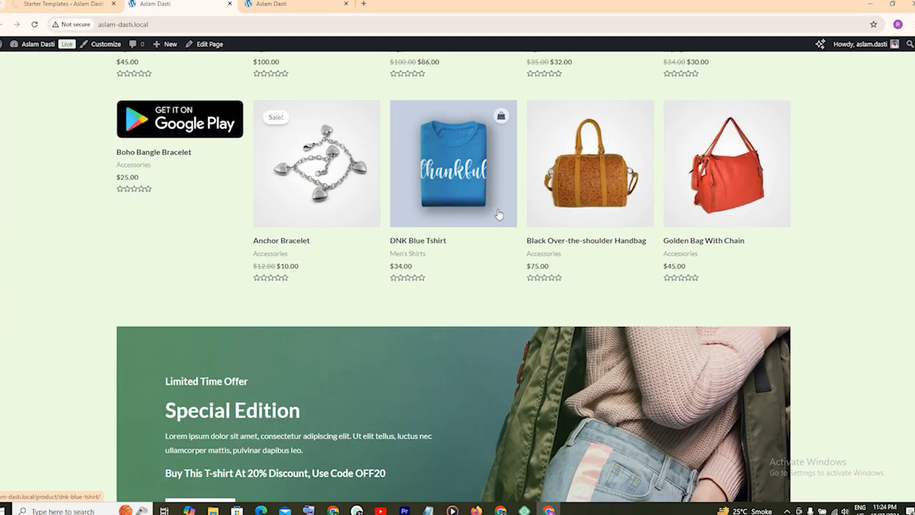
scroll(499, 214, "down", 12)
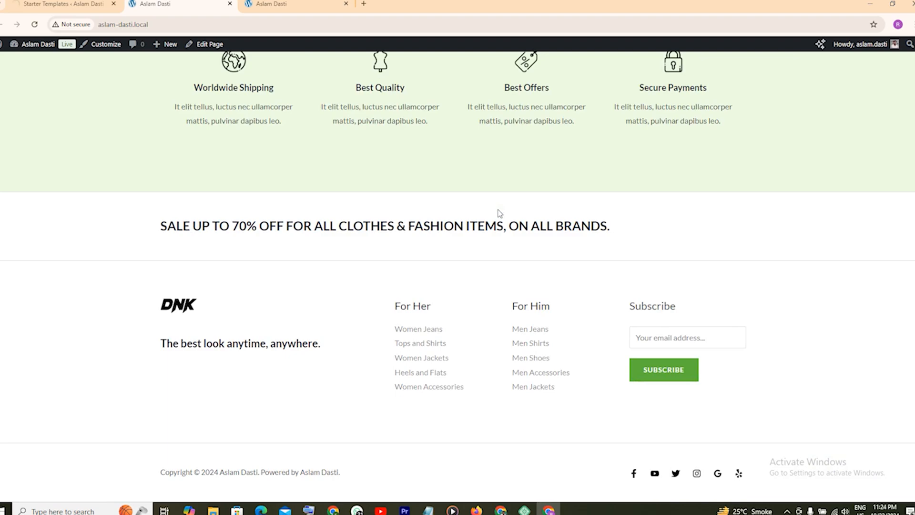
scroll(499, 213, "up", 20)
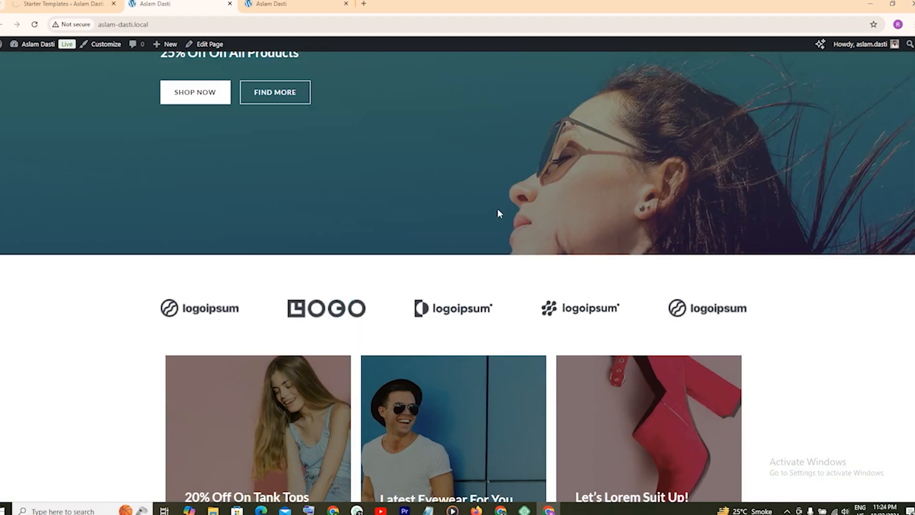
scroll(499, 213, "up", 5)
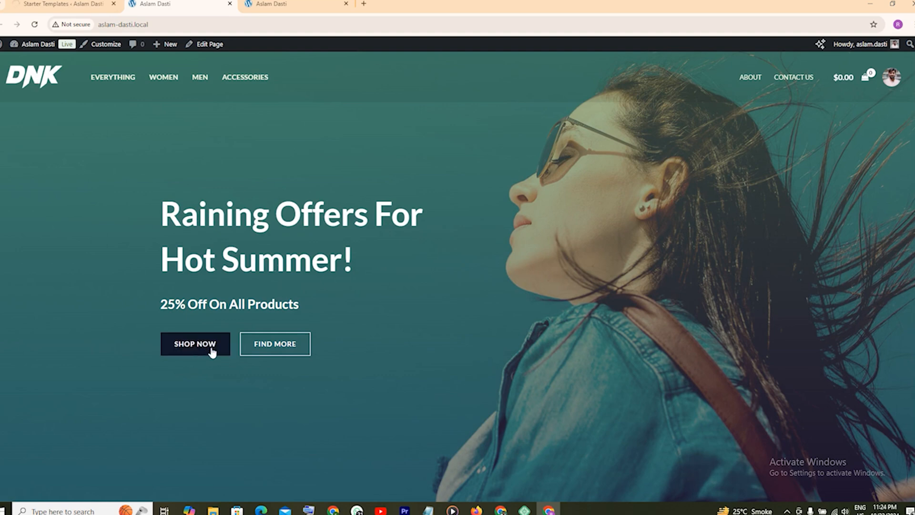
scroll(326, 253, "down", 3)
scroll(657, 190, "up", 3)
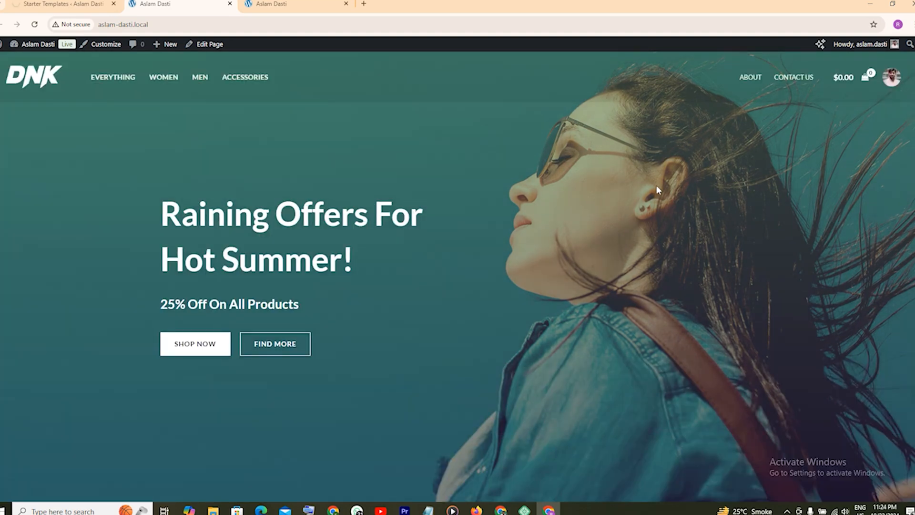
scroll(639, 212, "down", 3)
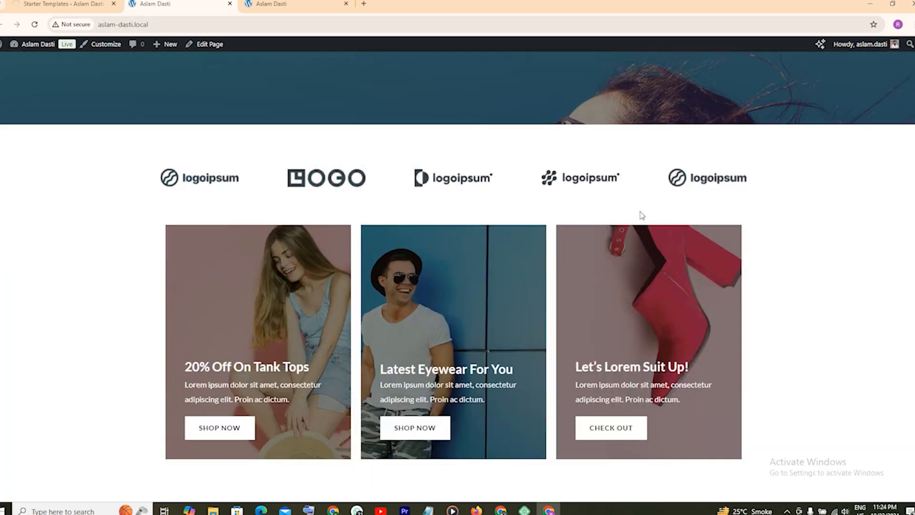
scroll(557, 262, "down", 5)
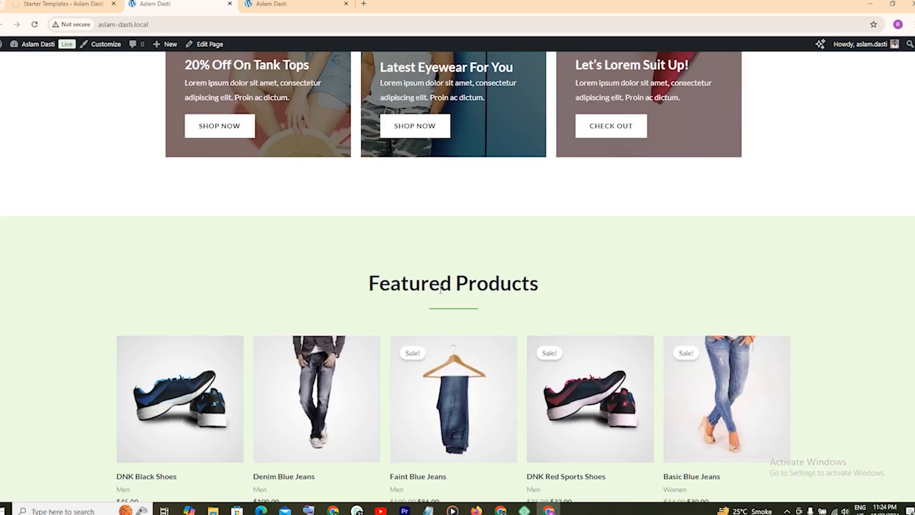
scroll(441, 289, "down", 4)
left_click(327, 246)
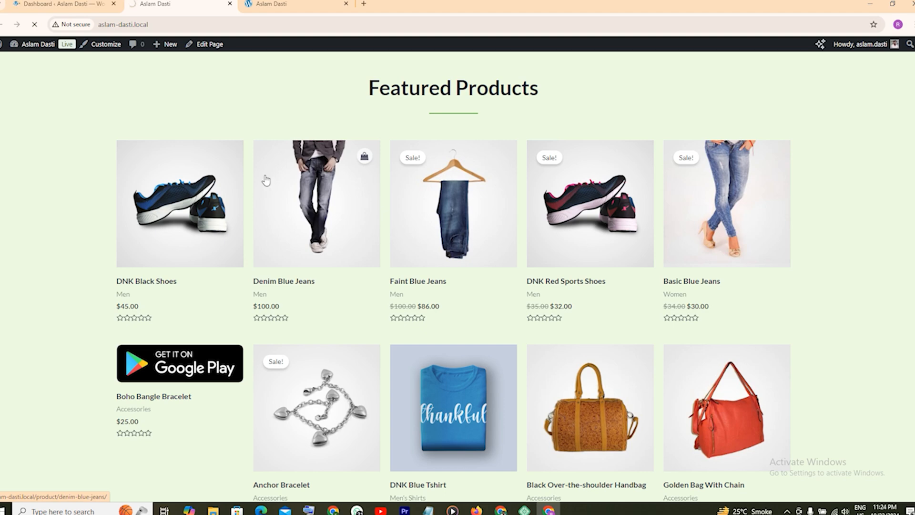
Review the Denim Blue Jeans product page ($100.00) and its related products, then return to the Dashboard.
left_click(99, 9)
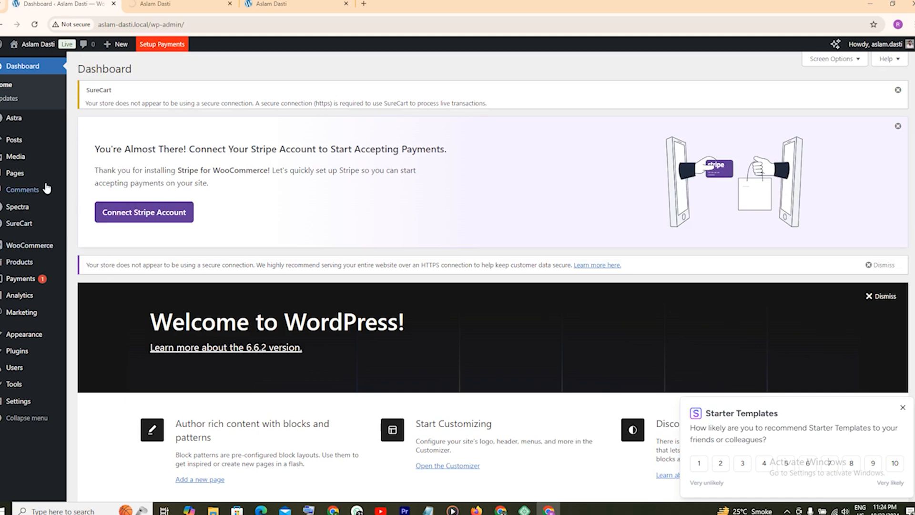
mouse_move(16, 174)
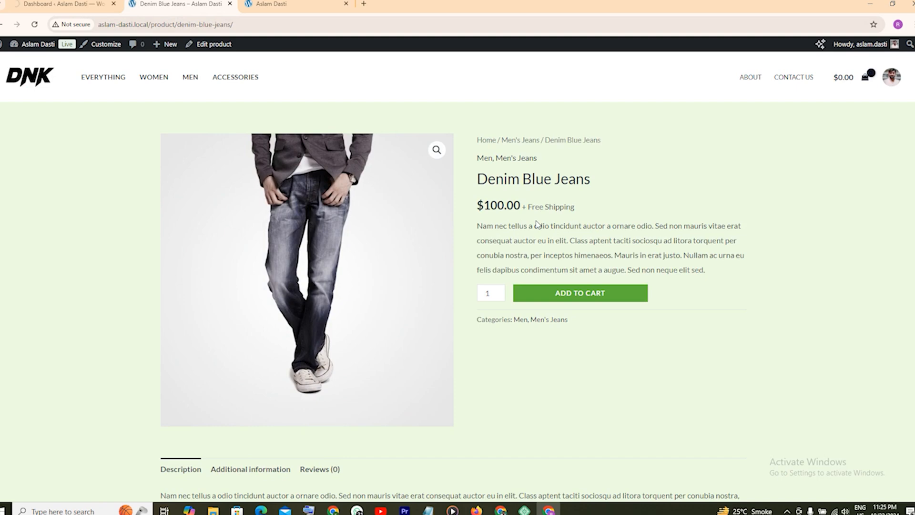
scroll(537, 225, "down", 7)
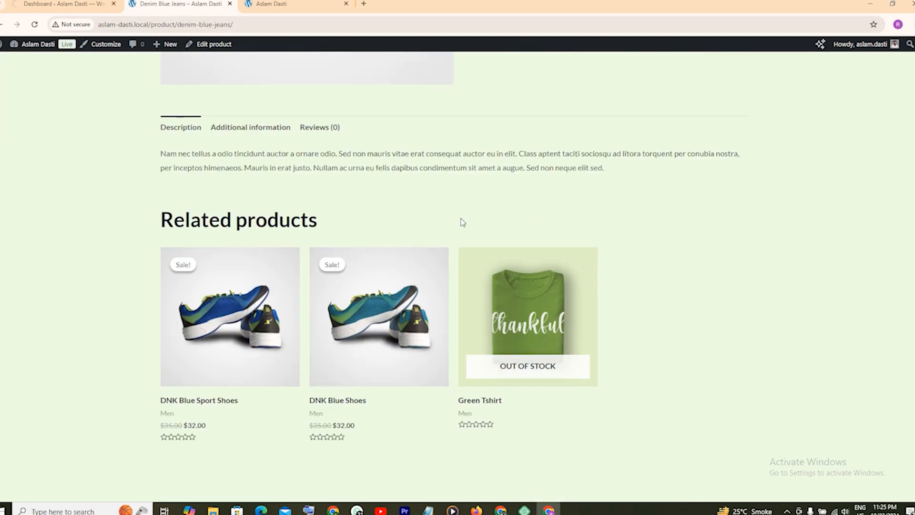
scroll(463, 222, "down", 4)
scroll(461, 217, "up", 11)
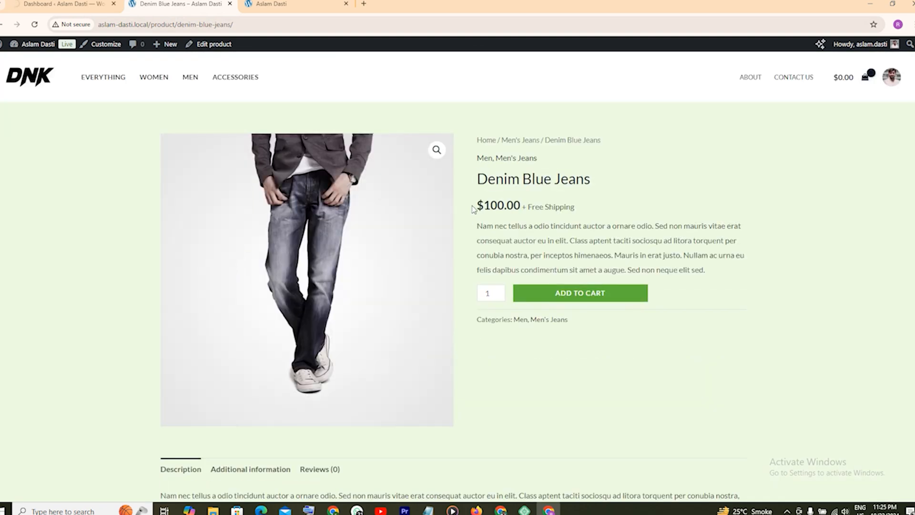
left_click(67, 4)
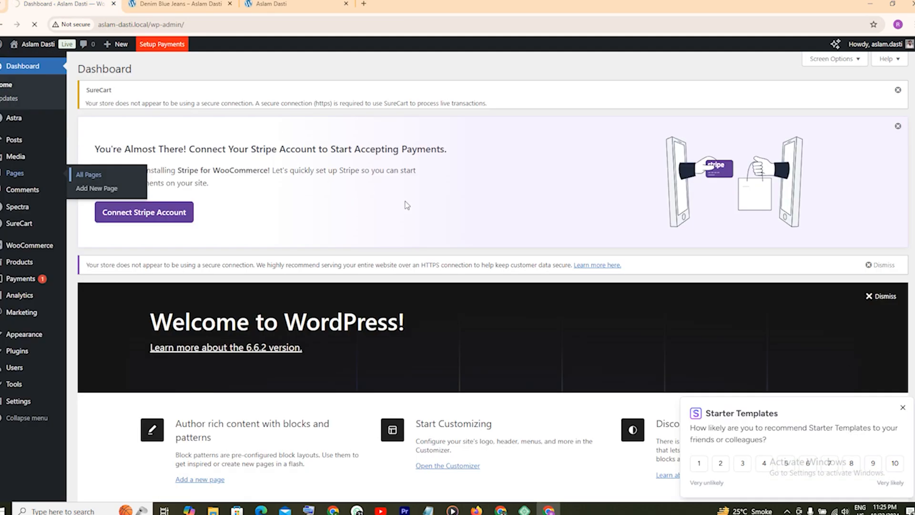
Look over the admin screen, then switch to the tab showing the DNK homepage.
scroll(420, 212, "down", 11)
scroll(441, 220, "up", 5)
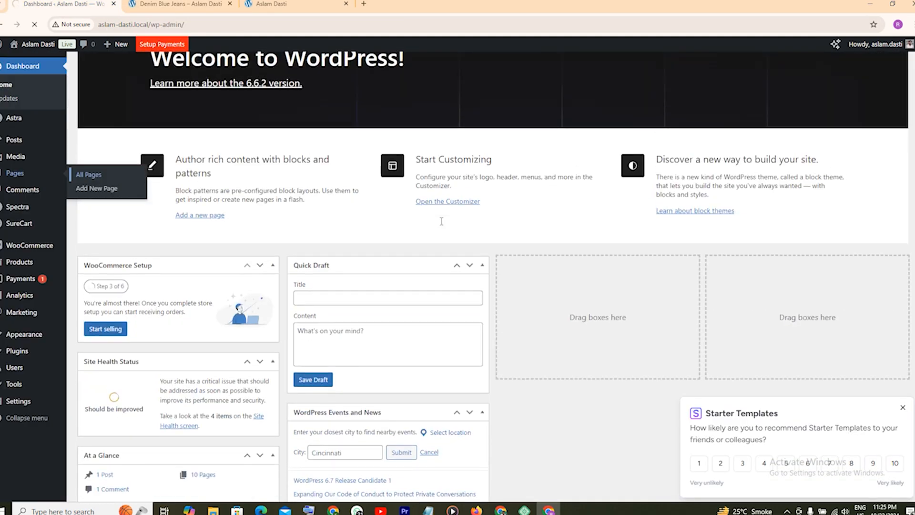
scroll(442, 221, "up", 5)
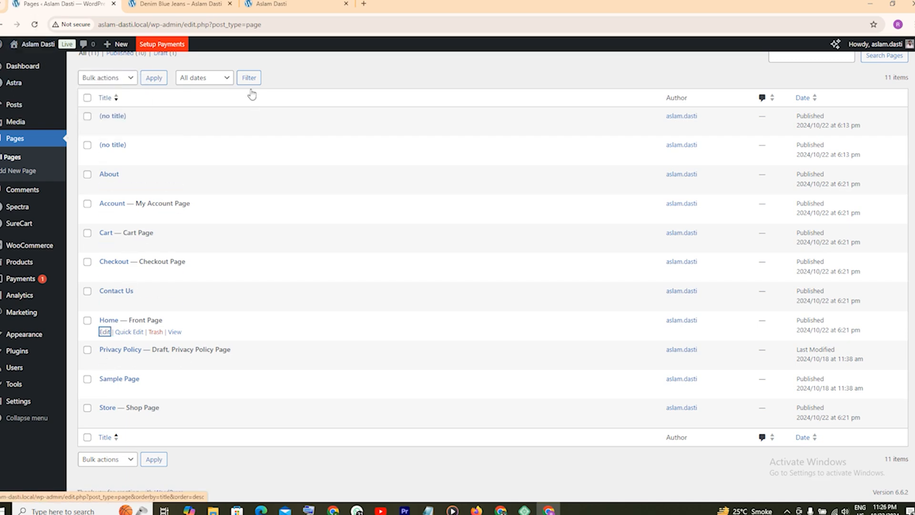
left_click(210, 4)
left_click(291, 2)
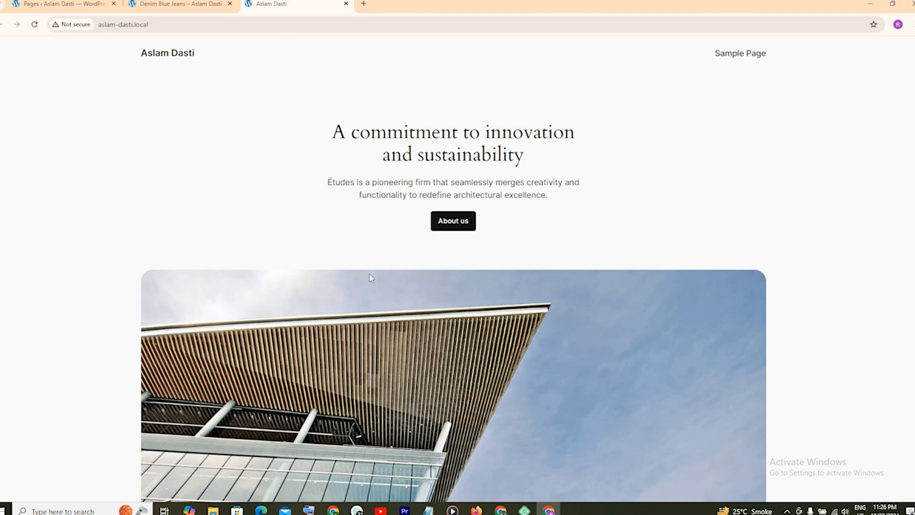
Glance at the homepage and product tabs, then return to the Pages list of 11 pages.
scroll(399, 245, "down", 3)
scroll(398, 245, "up", 3)
left_click(188, 5)
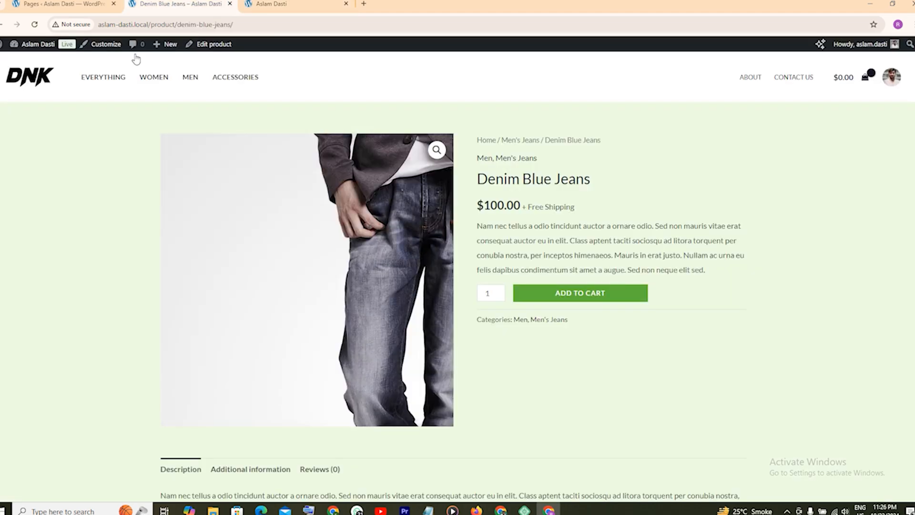
left_click(61, 4)
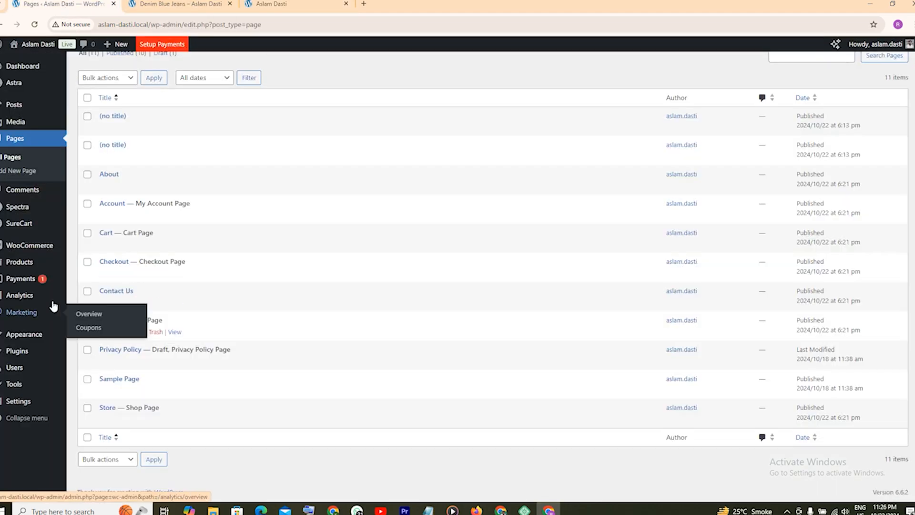
mouse_move(34, 337)
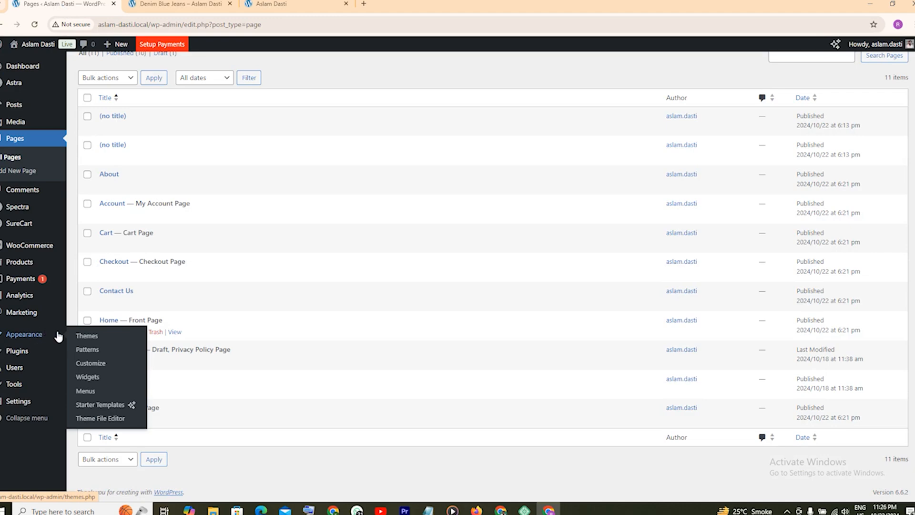
View the installed themes with Astra active, then go back from Denim Blue Jeans to the homepage.
left_click(87, 336)
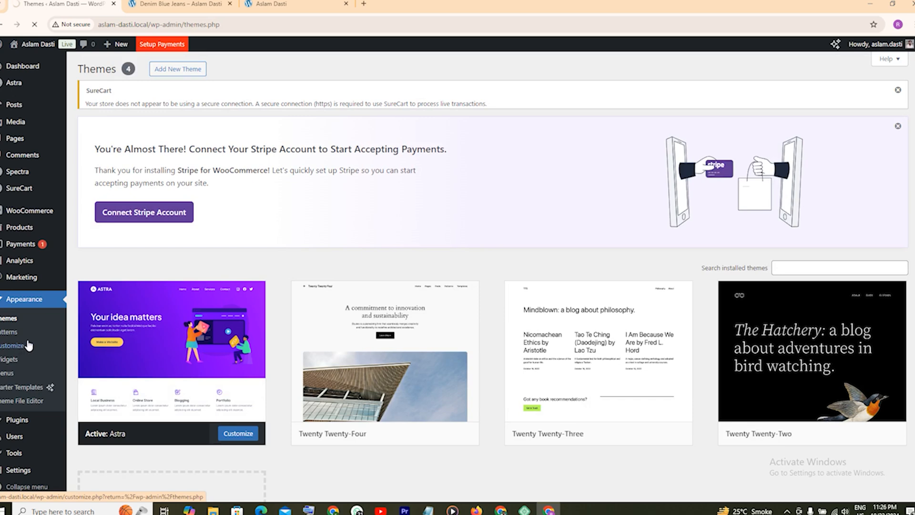
mouse_move(136, 324)
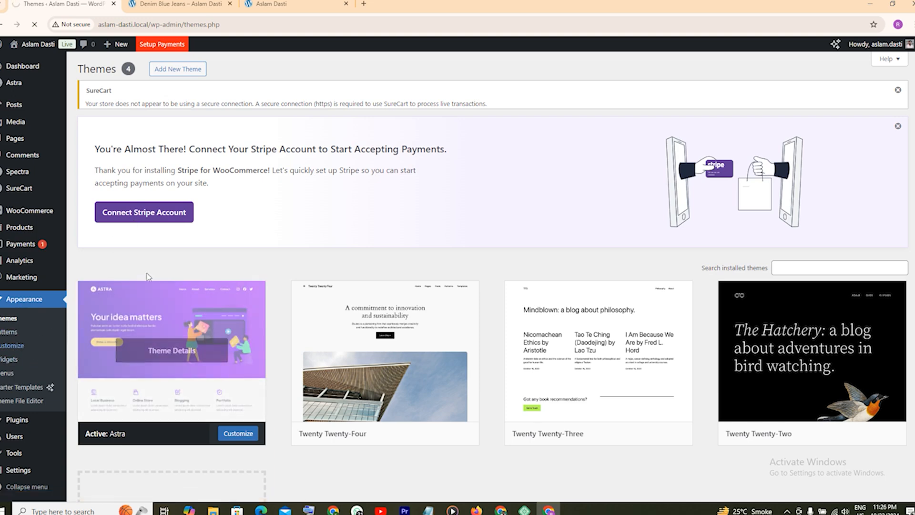
left_click(181, 4)
left_click(1, 24)
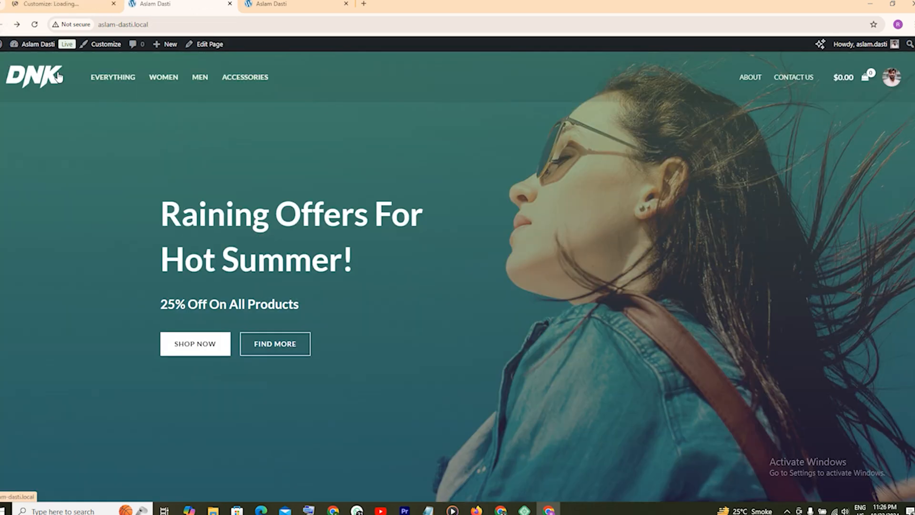
Launch the Customizer and browse the DNK front page while it loads.
left_click(105, 45)
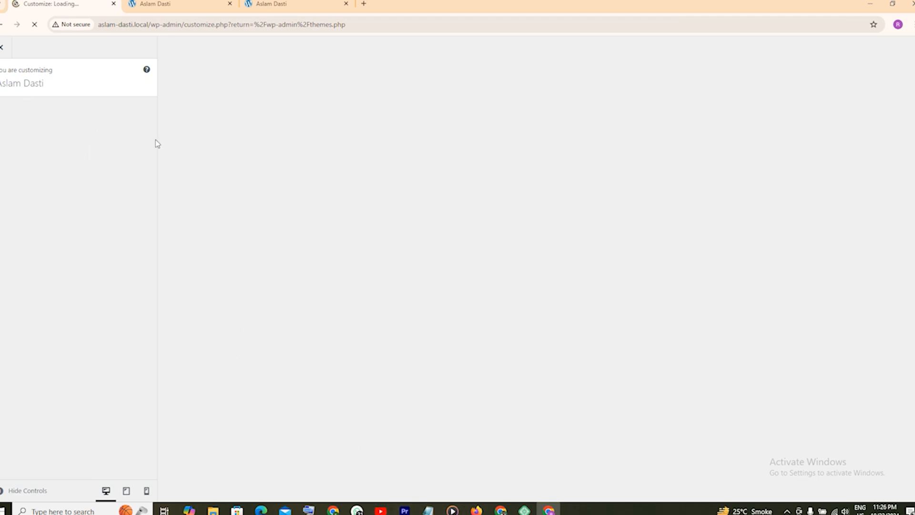
left_click(172, 4)
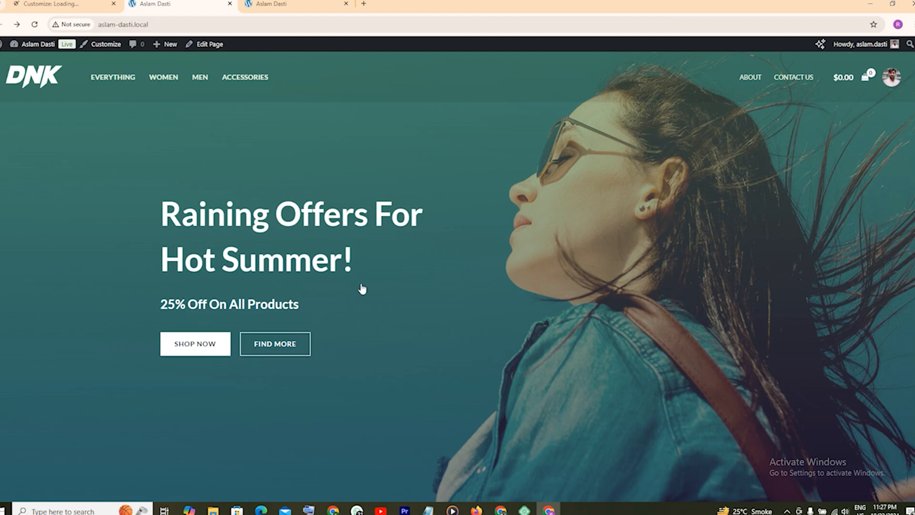
scroll(362, 289, "down", 10)
scroll(391, 284, "down", 10)
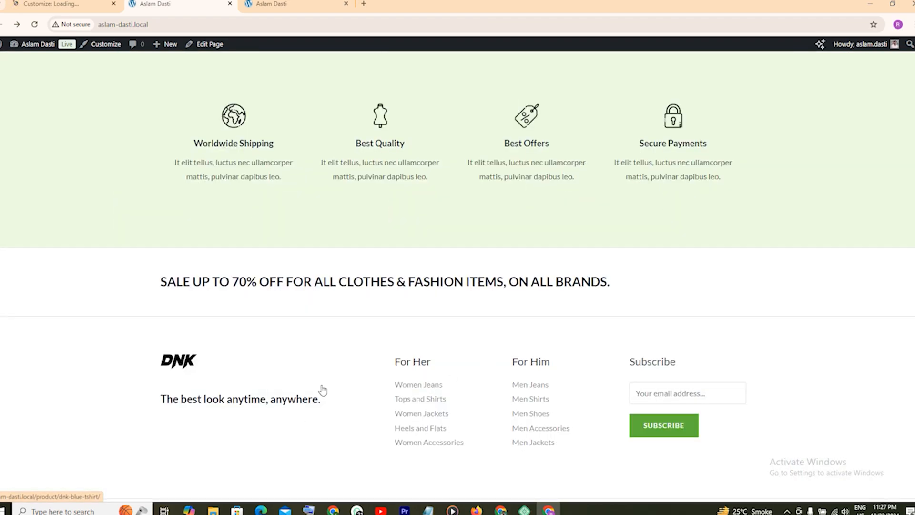
scroll(177, 403, "down", 2)
scroll(258, 373, "up", 20)
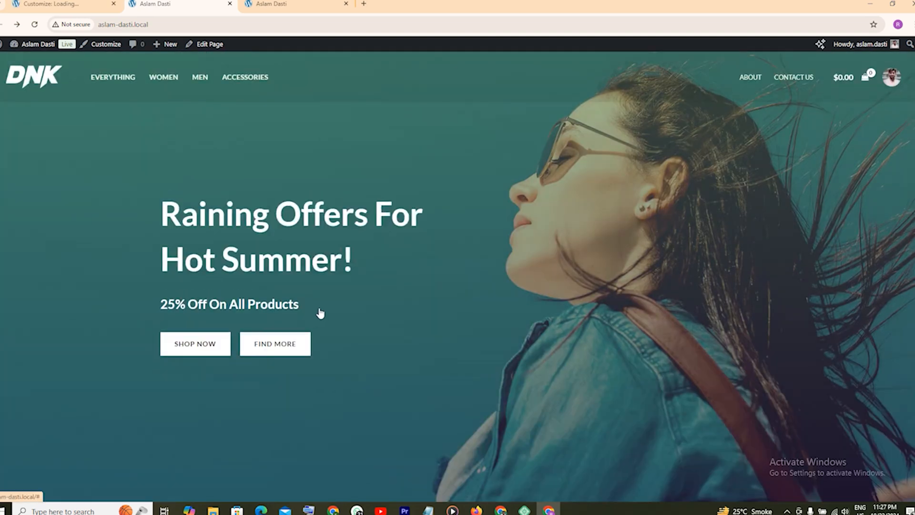
Return to the loaded Customizer and open its Site Identity section.
left_click(63, 2)
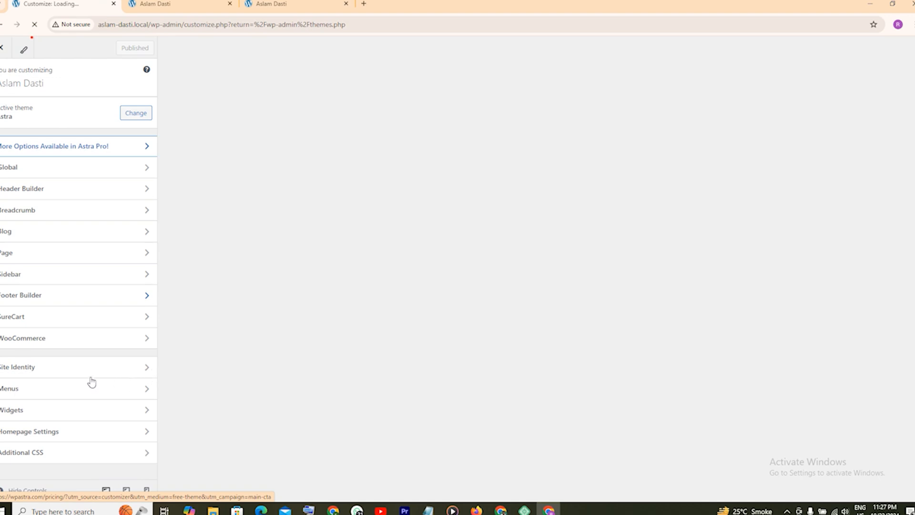
left_click(26, 363)
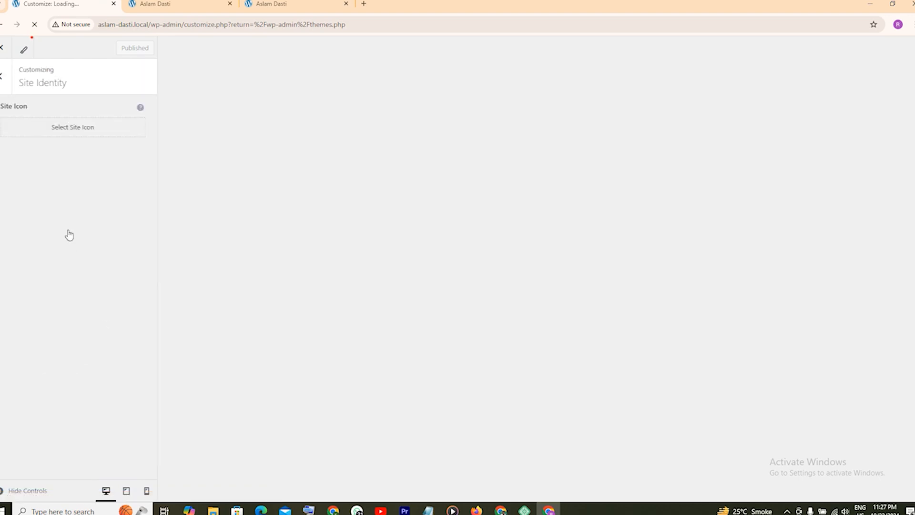
left_click(2, 81)
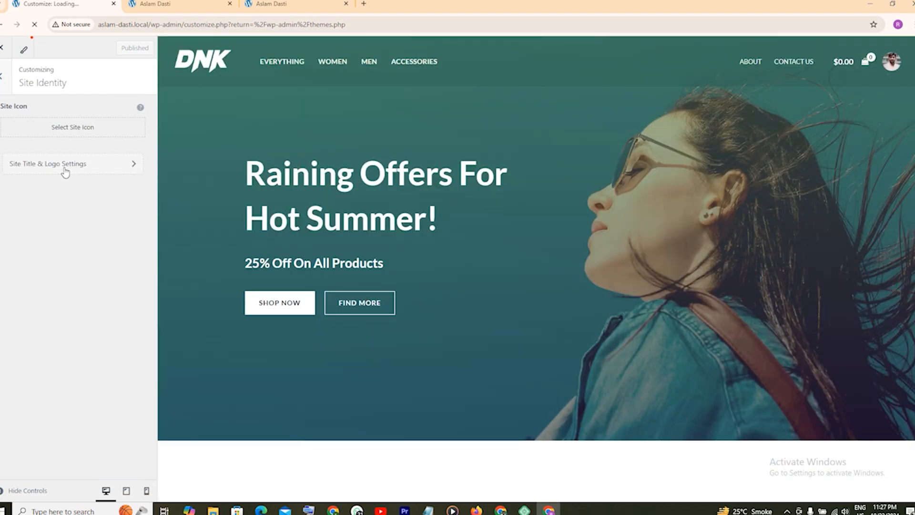